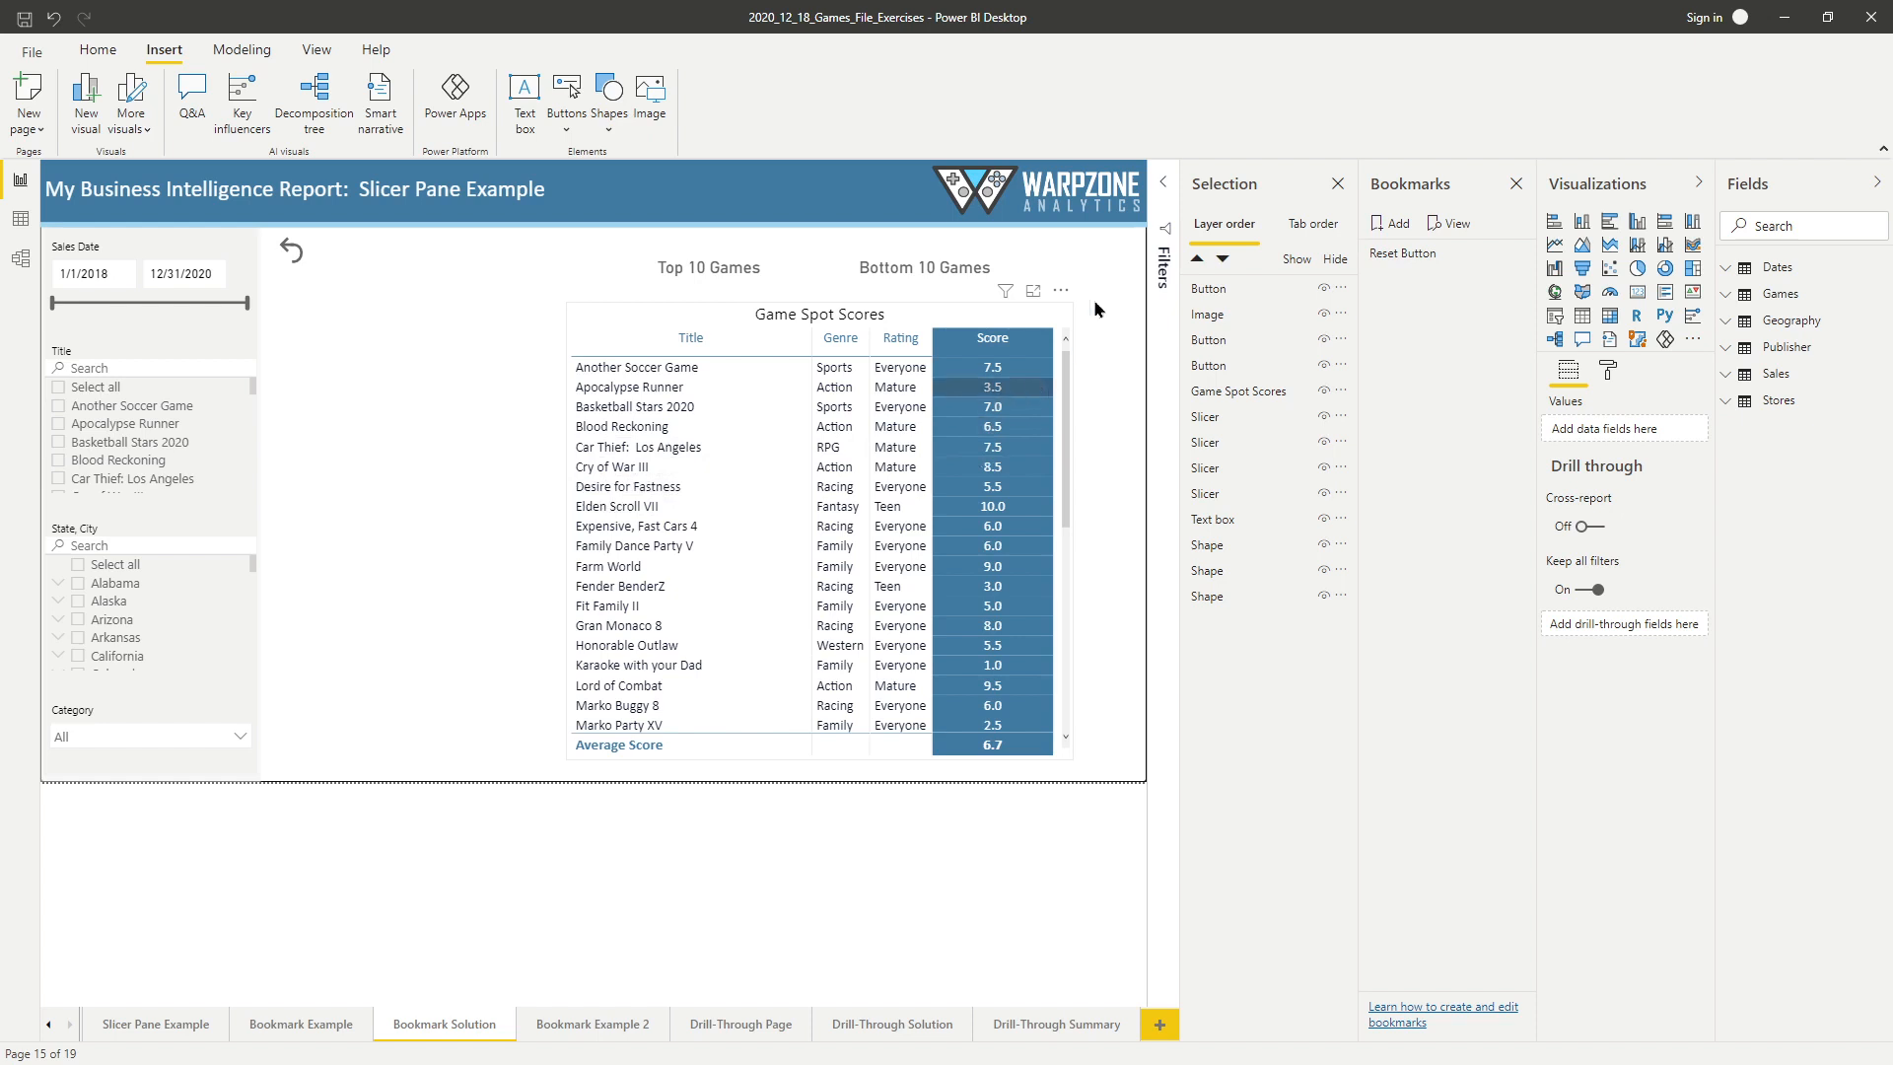
# Expand the Filters pane and set the Title filter type on the Game Spot Scores table to Top N.
pyautogui.click(1162, 189)
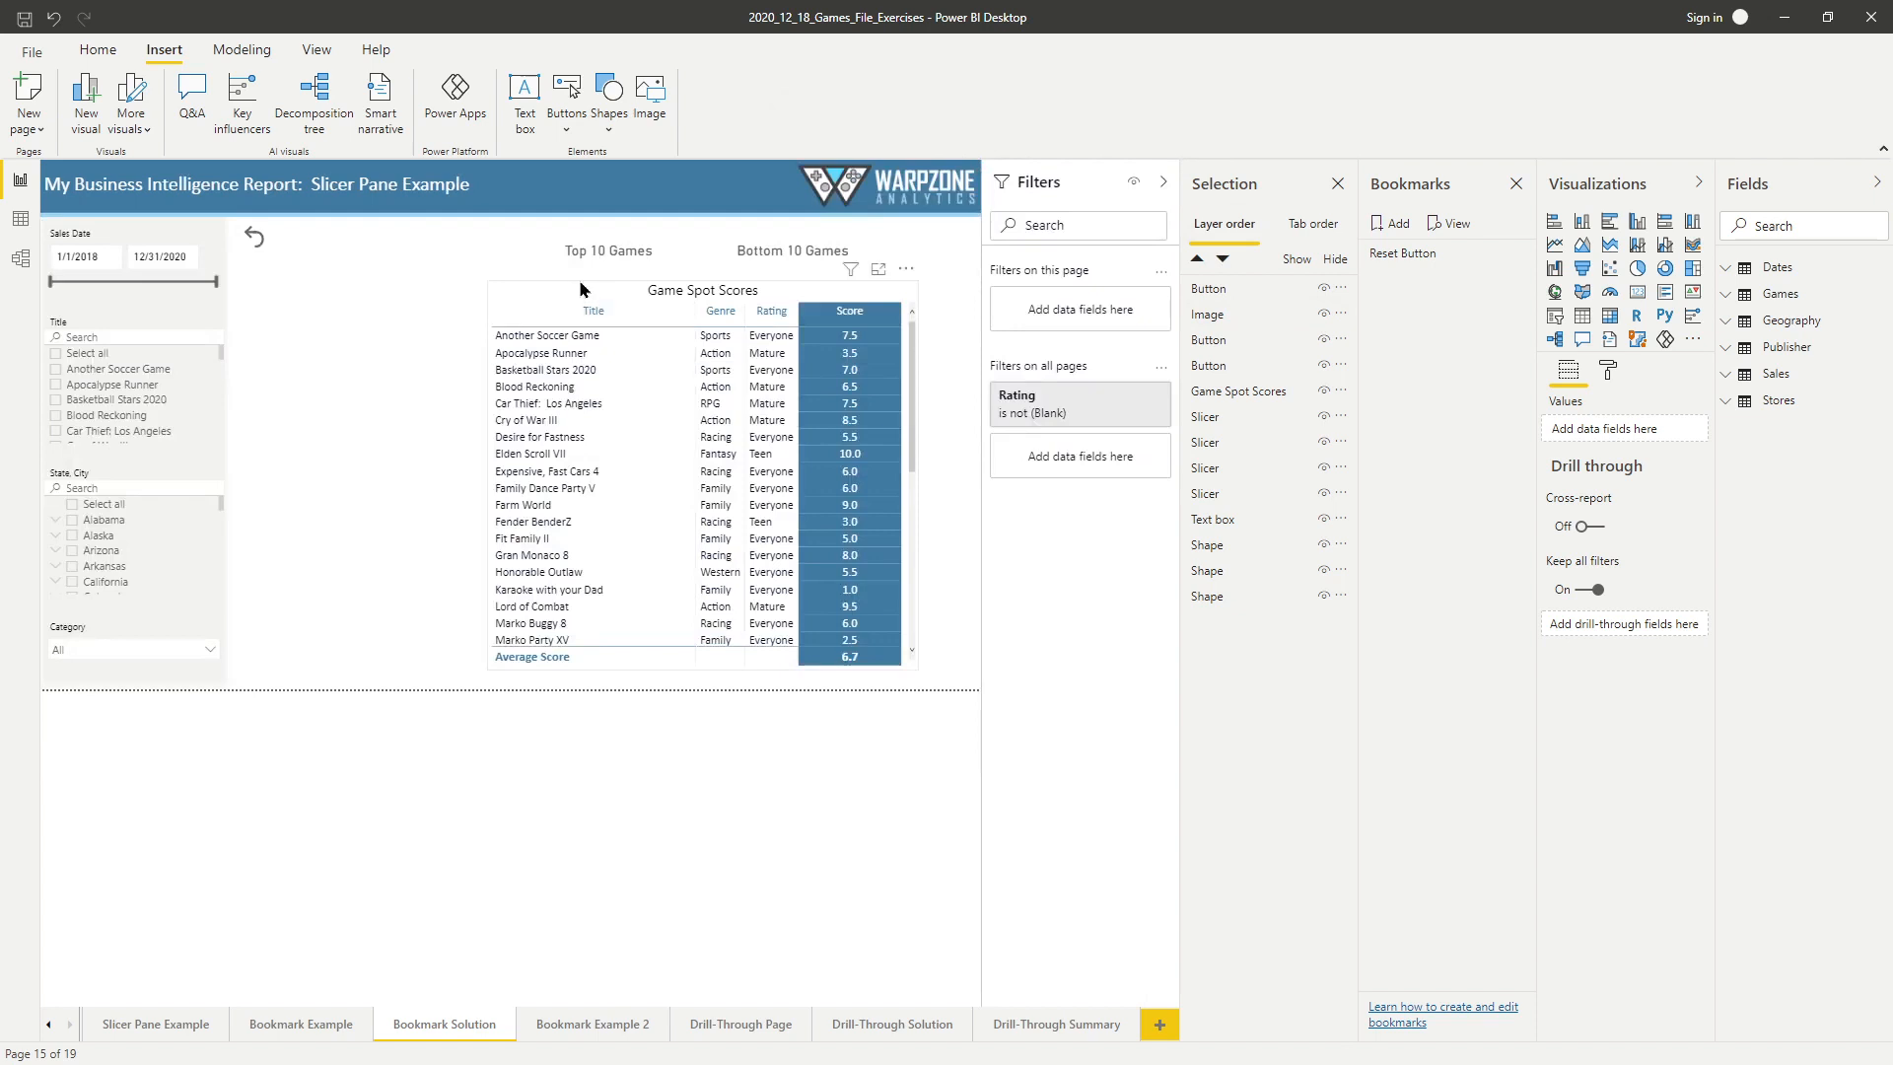
pyautogui.click(580, 288)
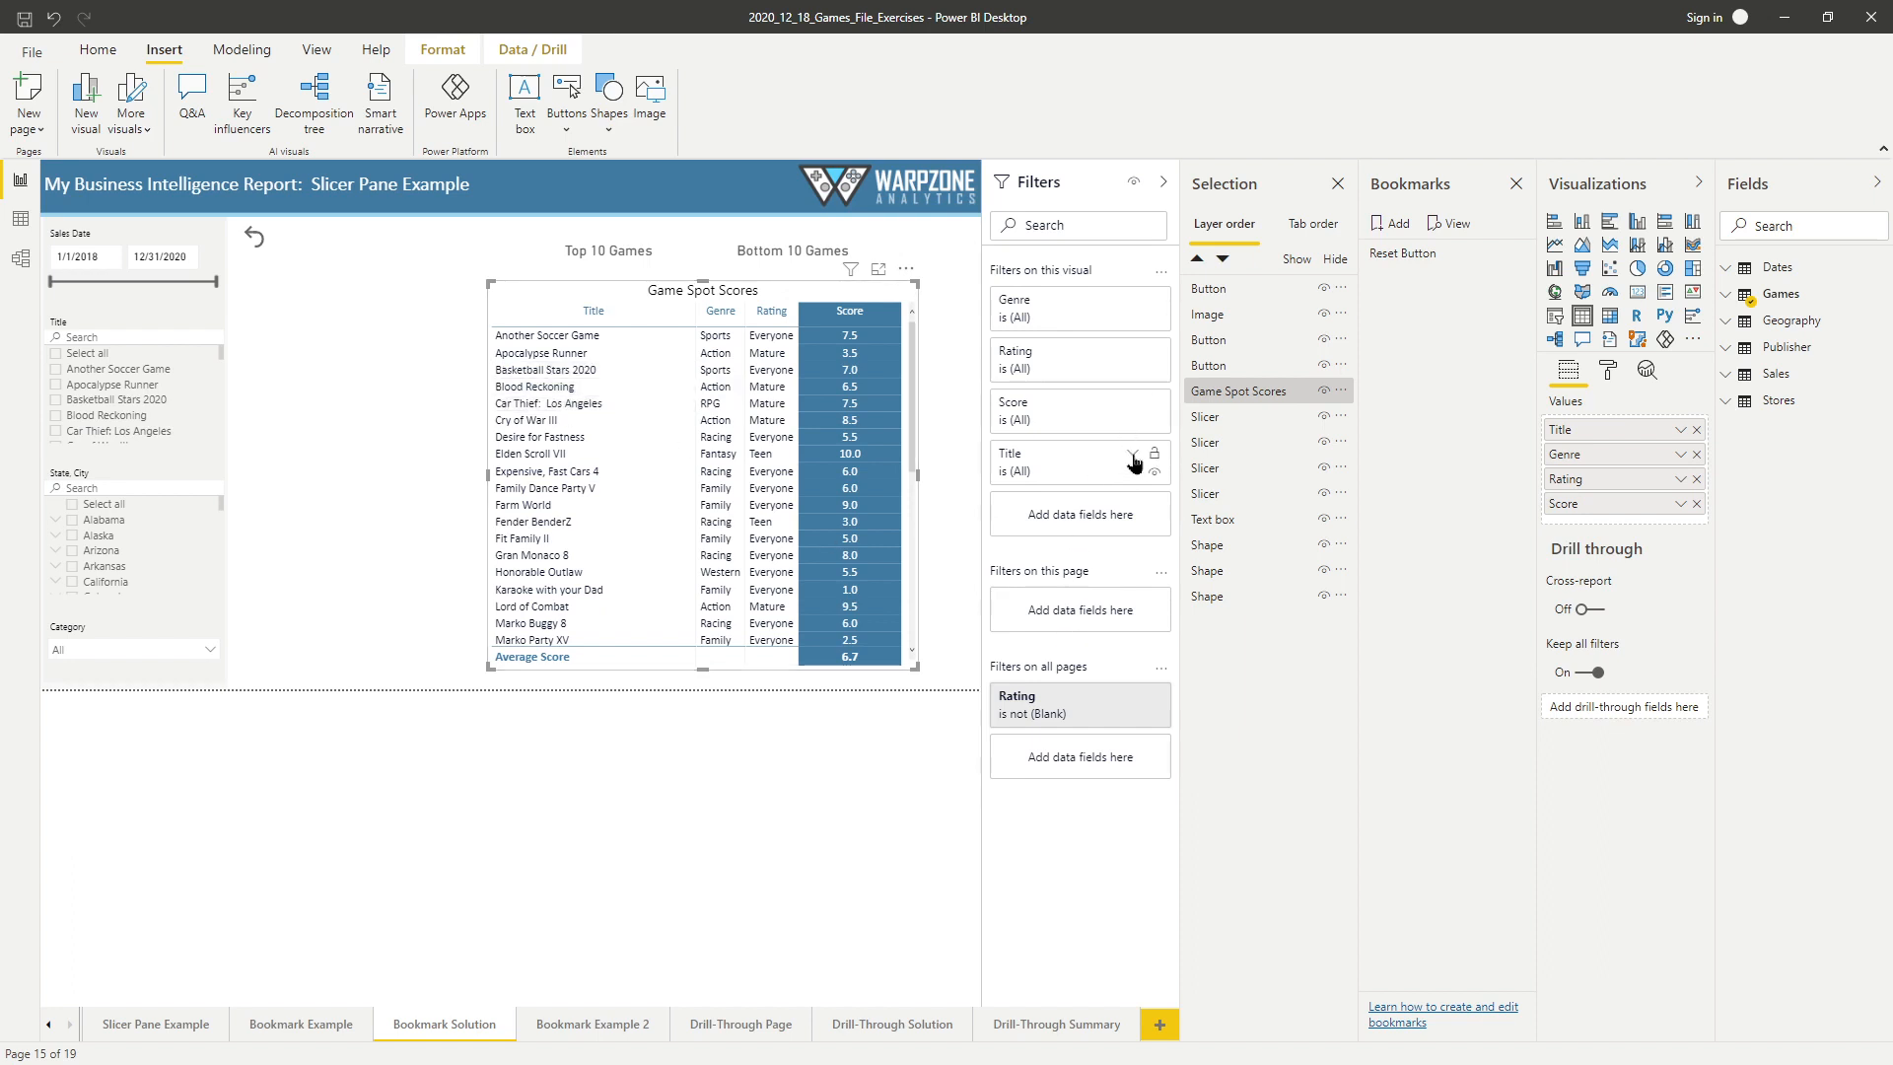
pyautogui.click(1132, 460)
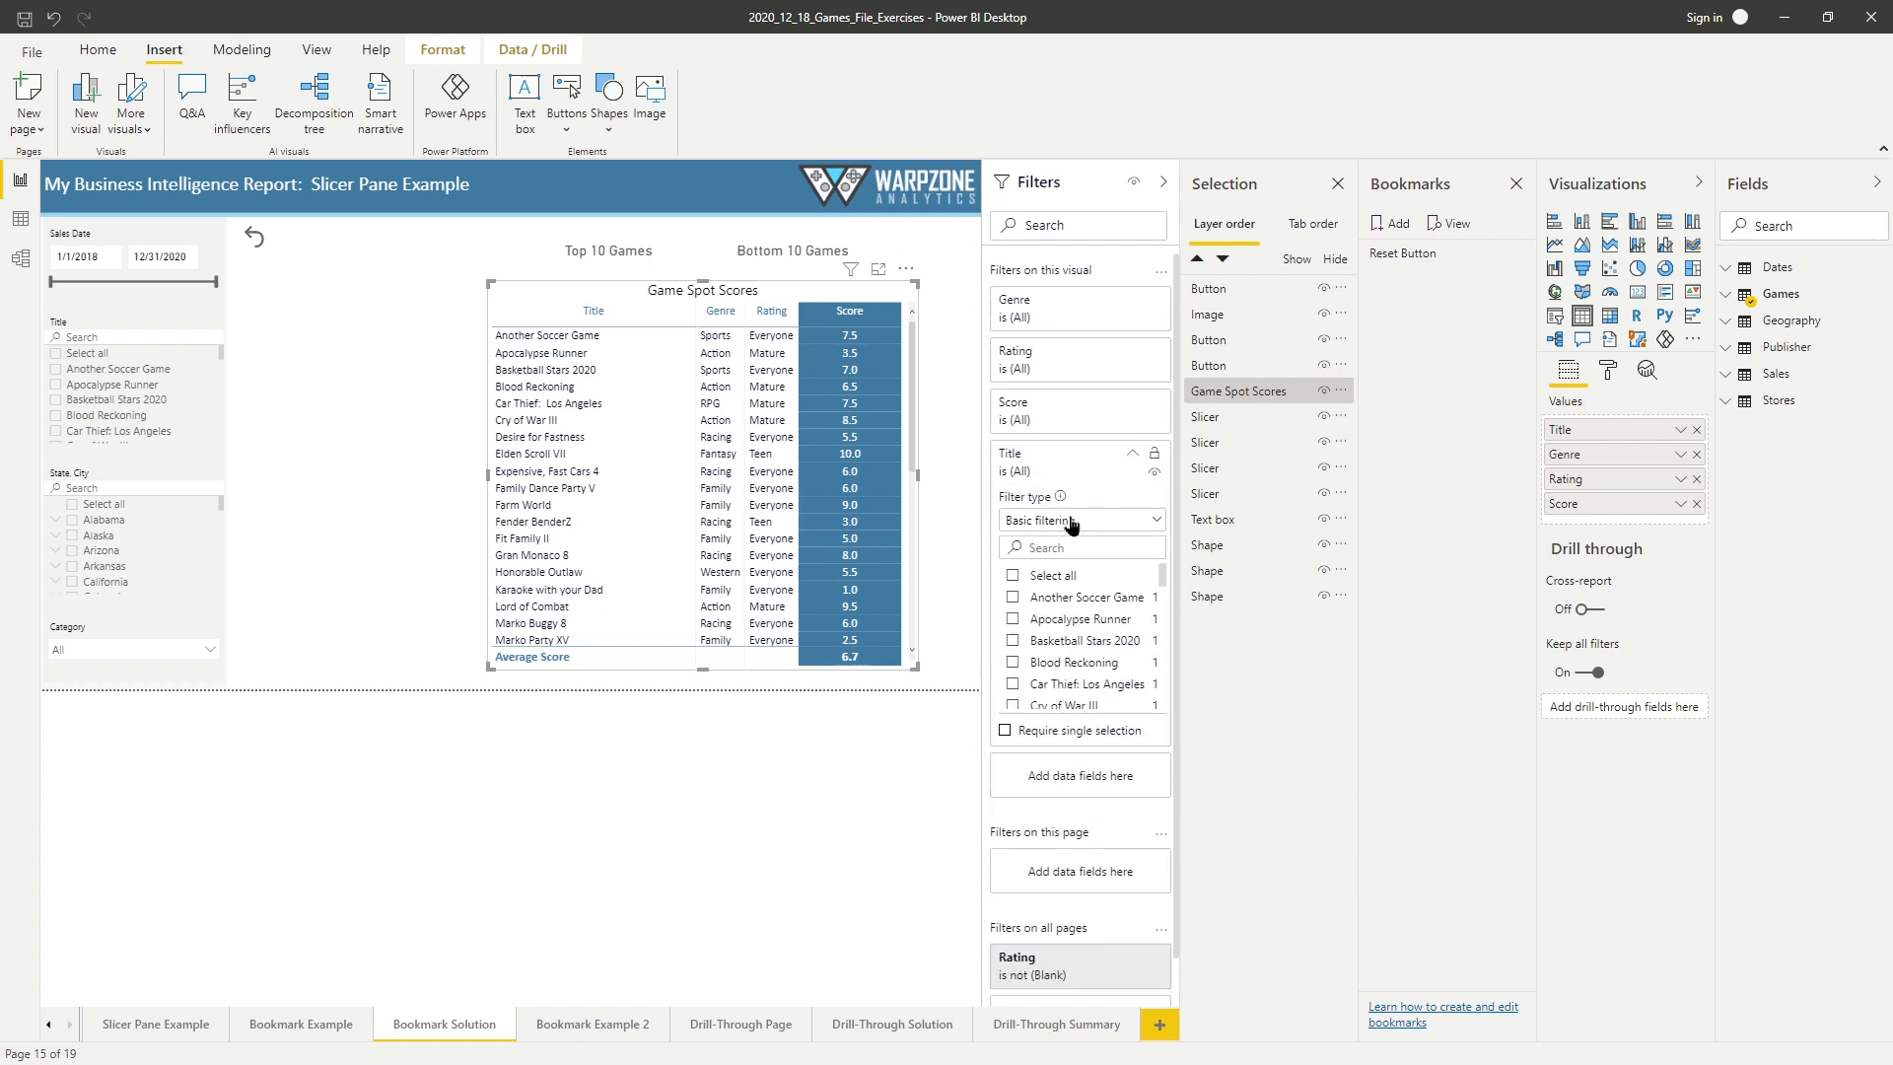
pyautogui.click(1072, 522)
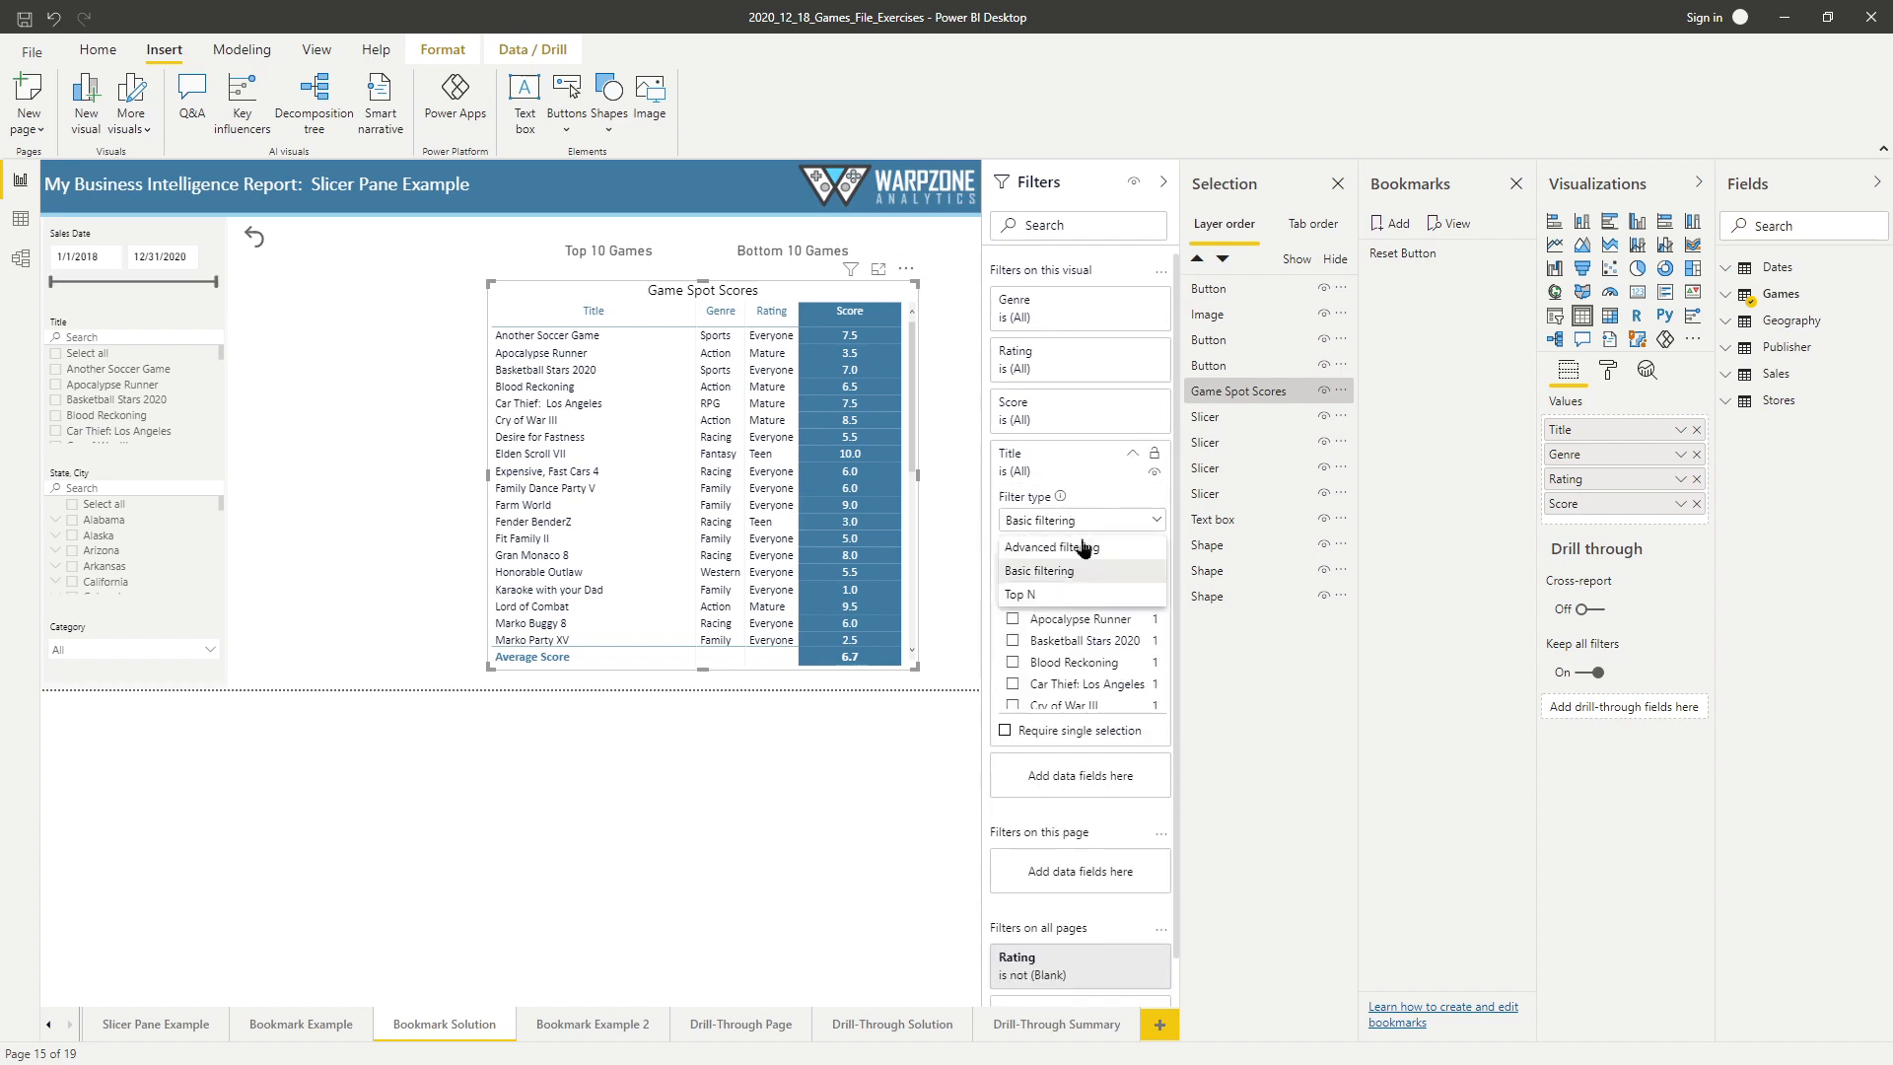
pyautogui.click(1087, 596)
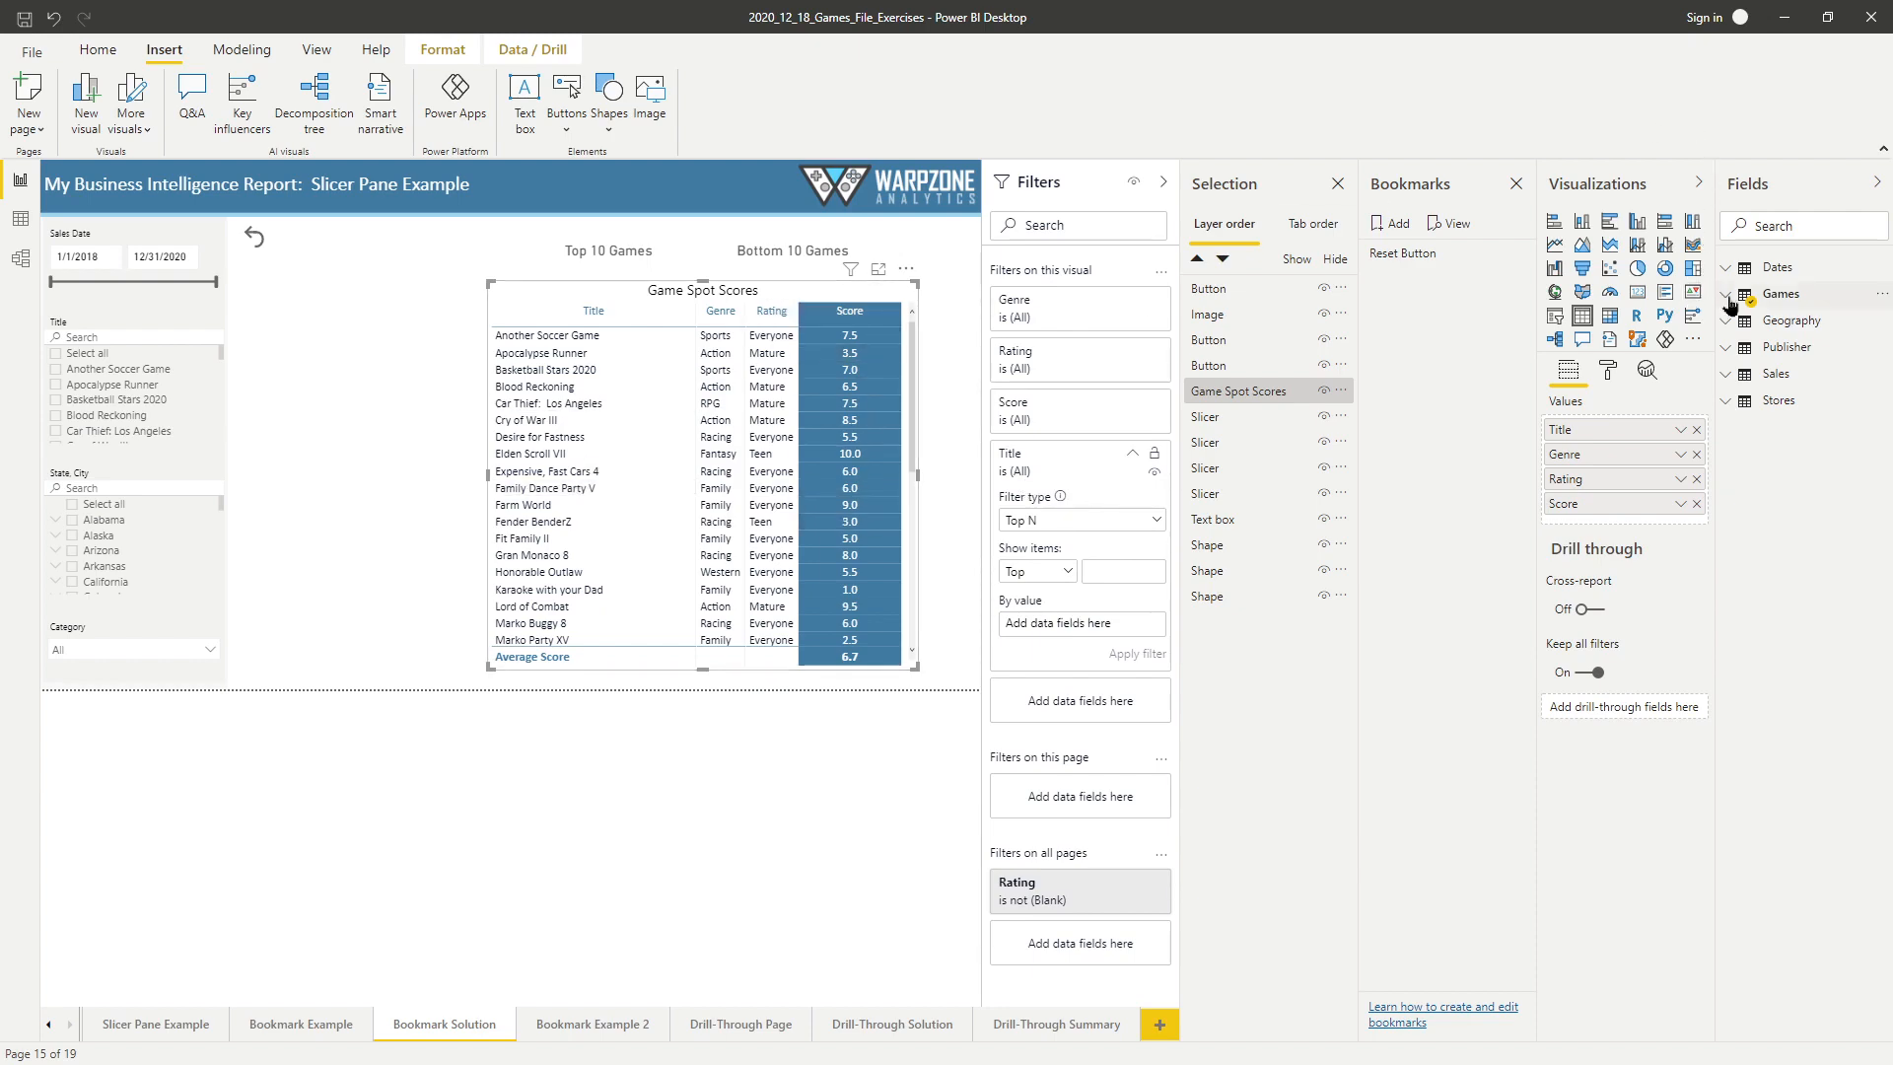
# Close the Bookmarks and Selection panes, and show only the Bookmarks pane again.
pyautogui.click(1517, 187)
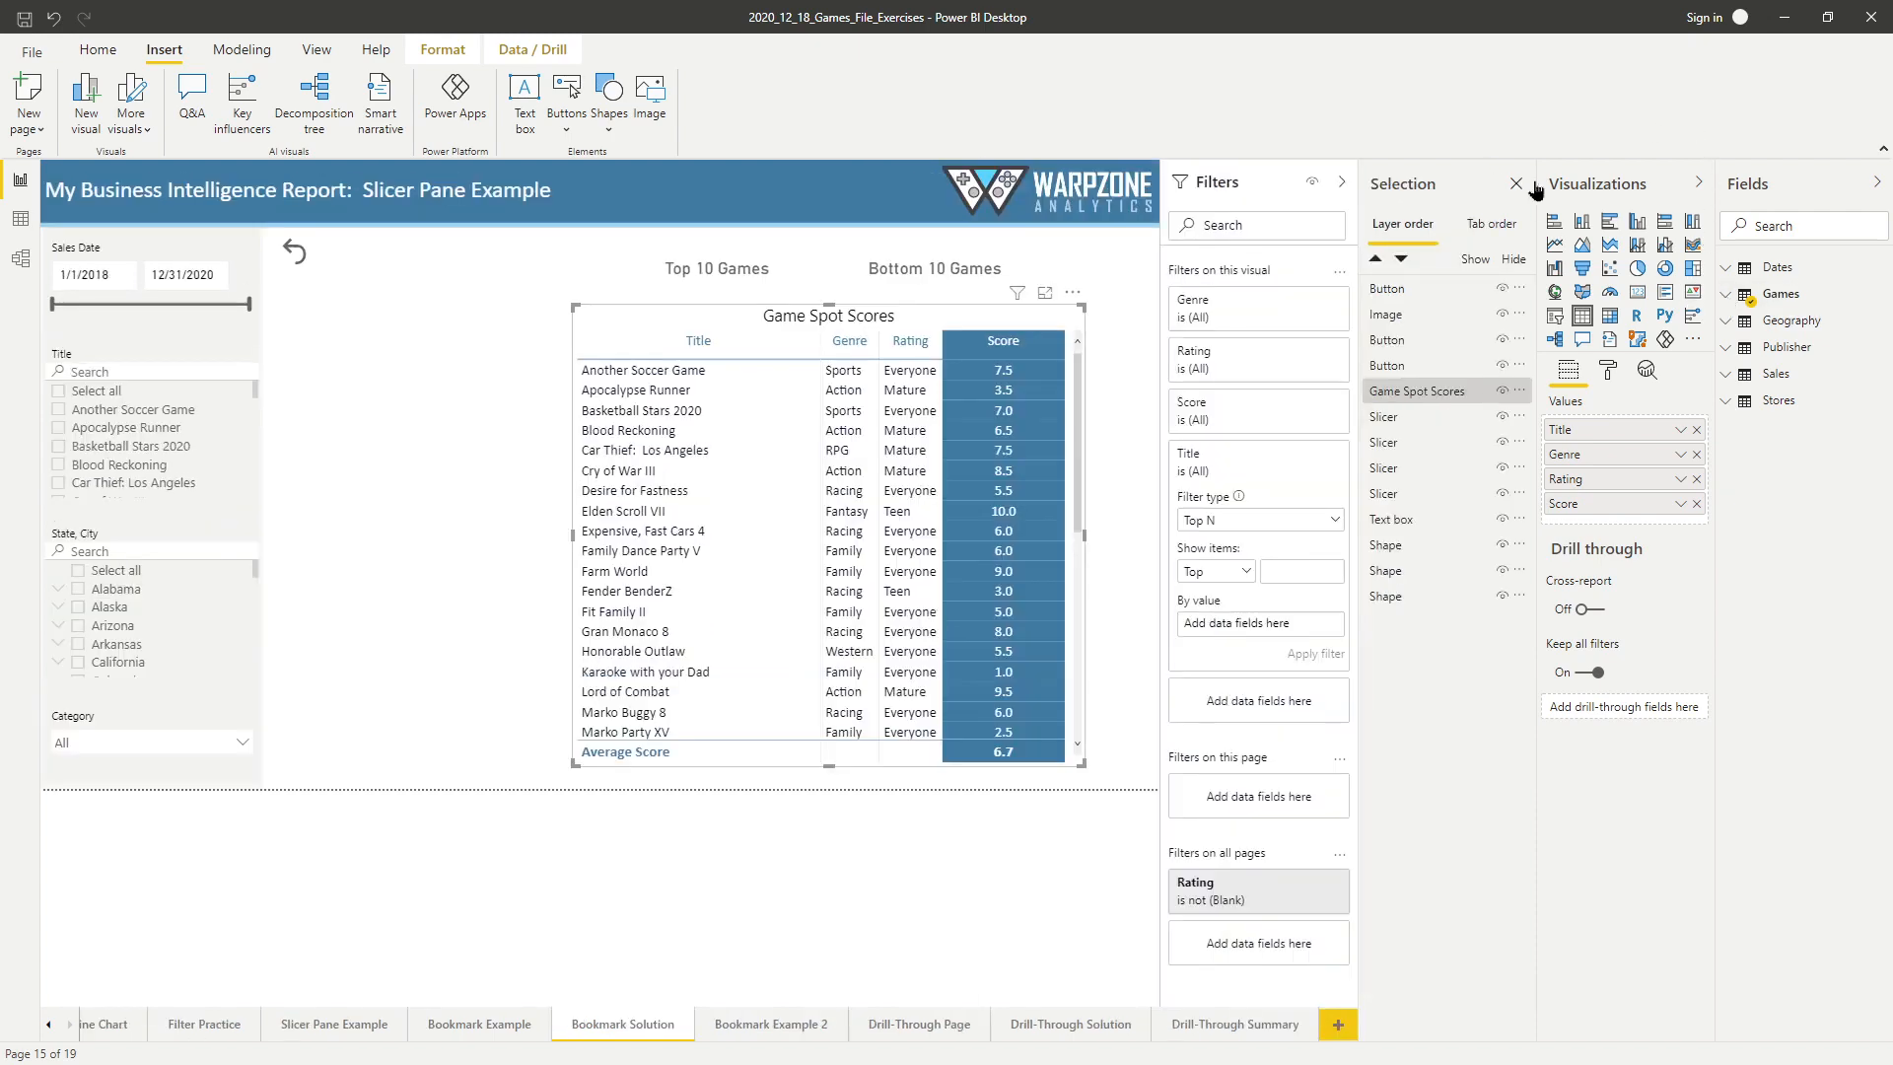
pyautogui.click(1518, 187)
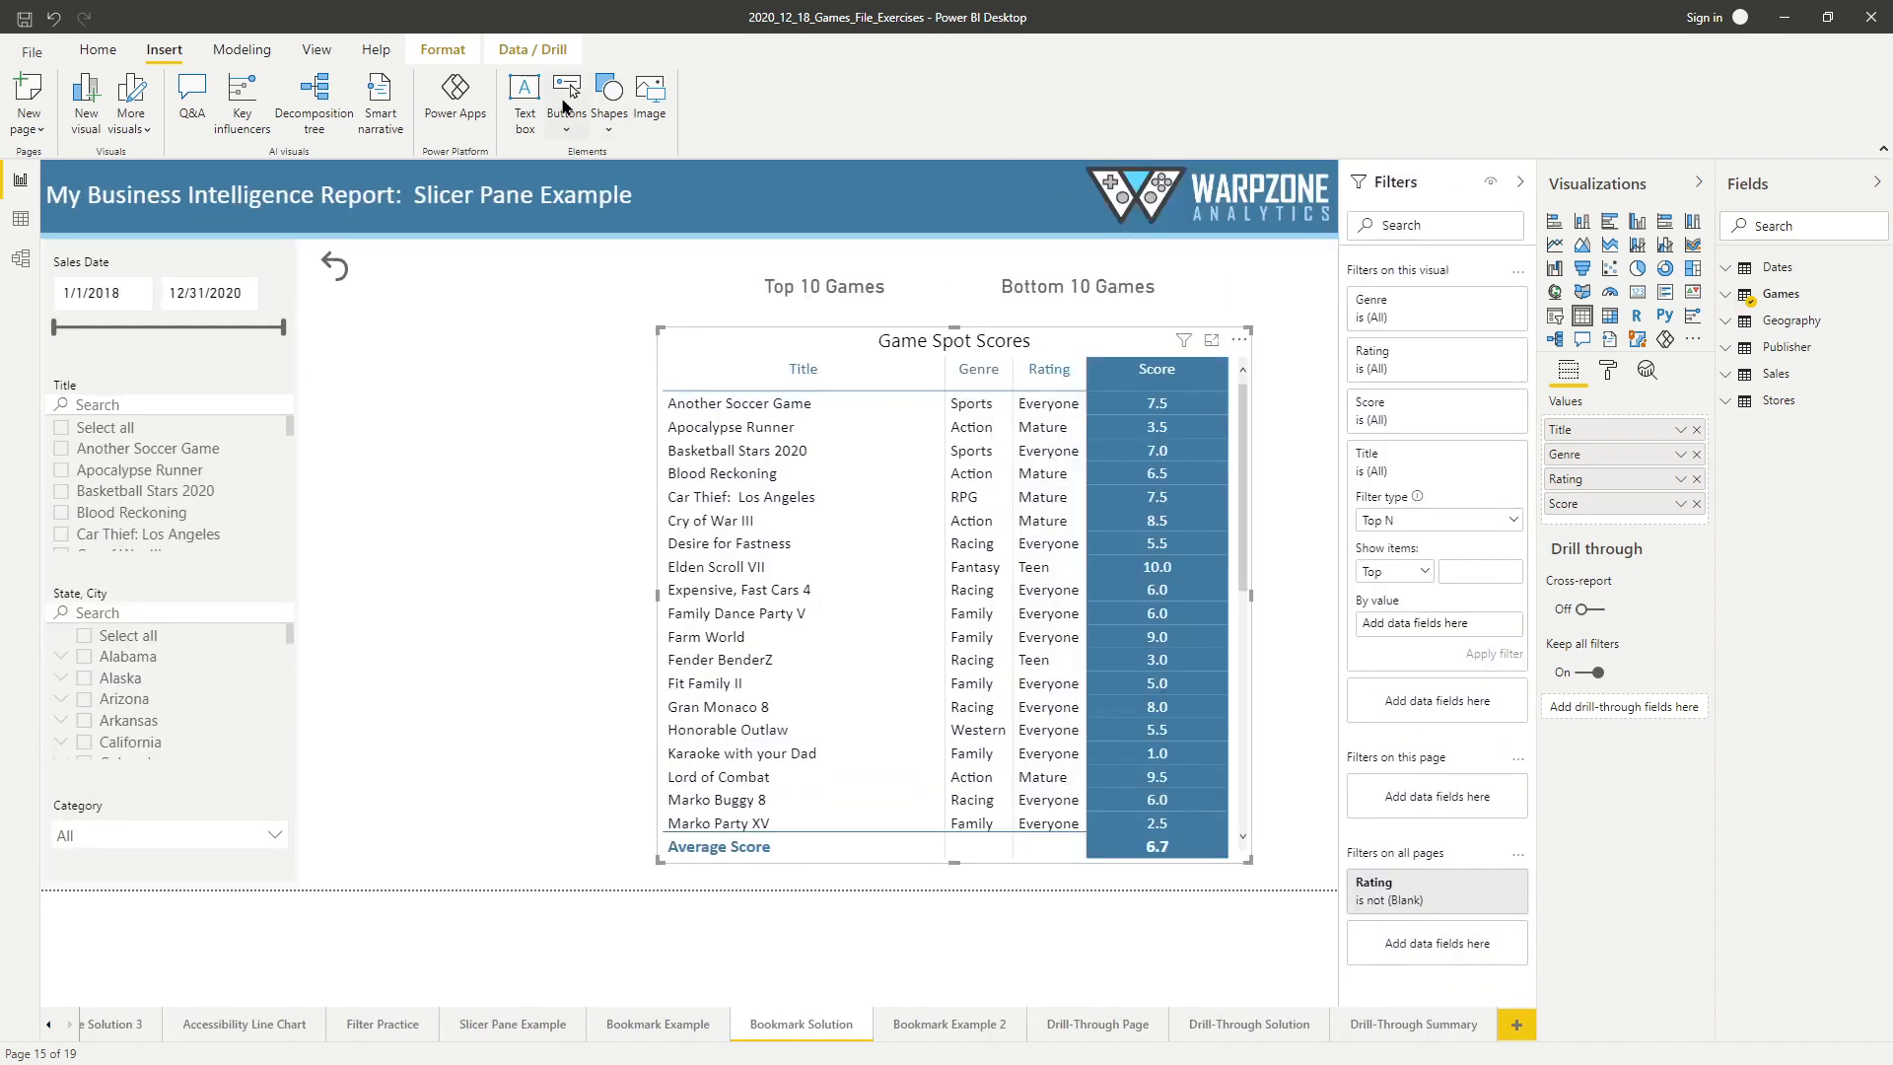
pyautogui.click(317, 49)
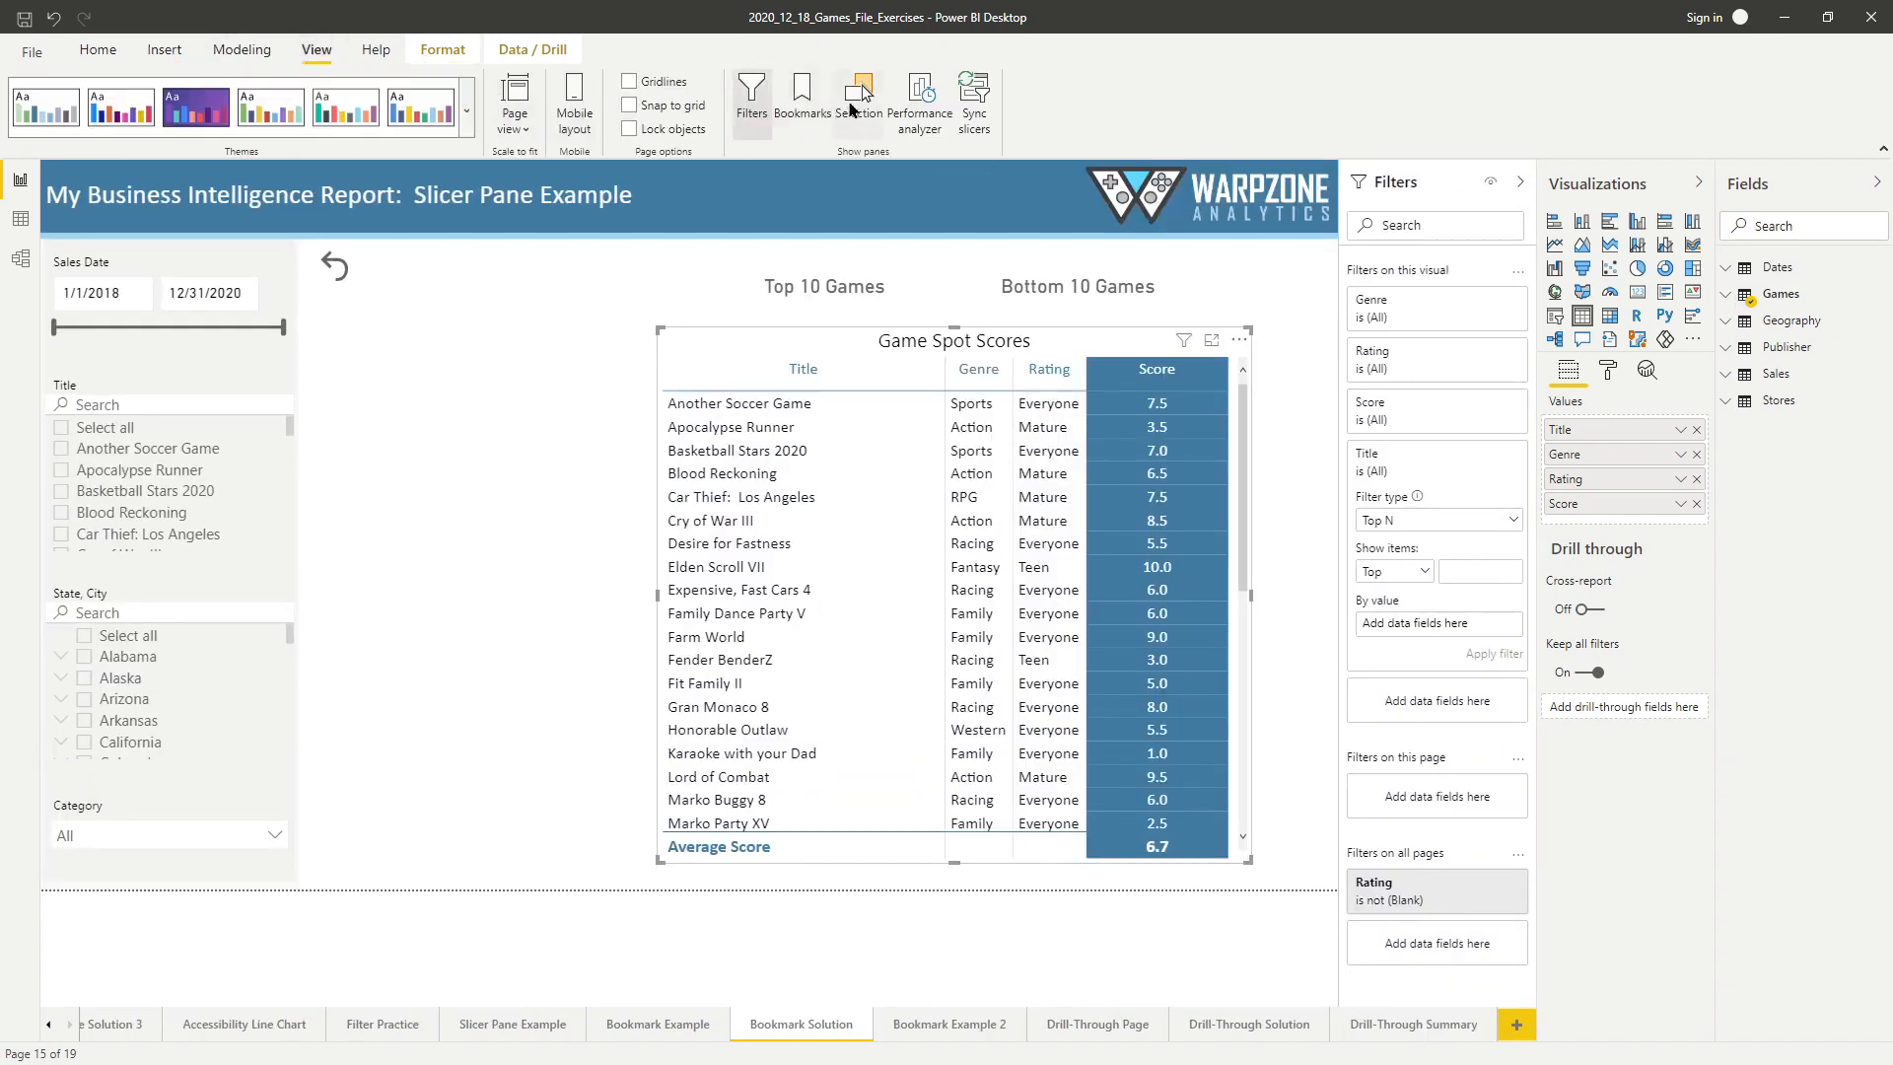
pyautogui.click(803, 99)
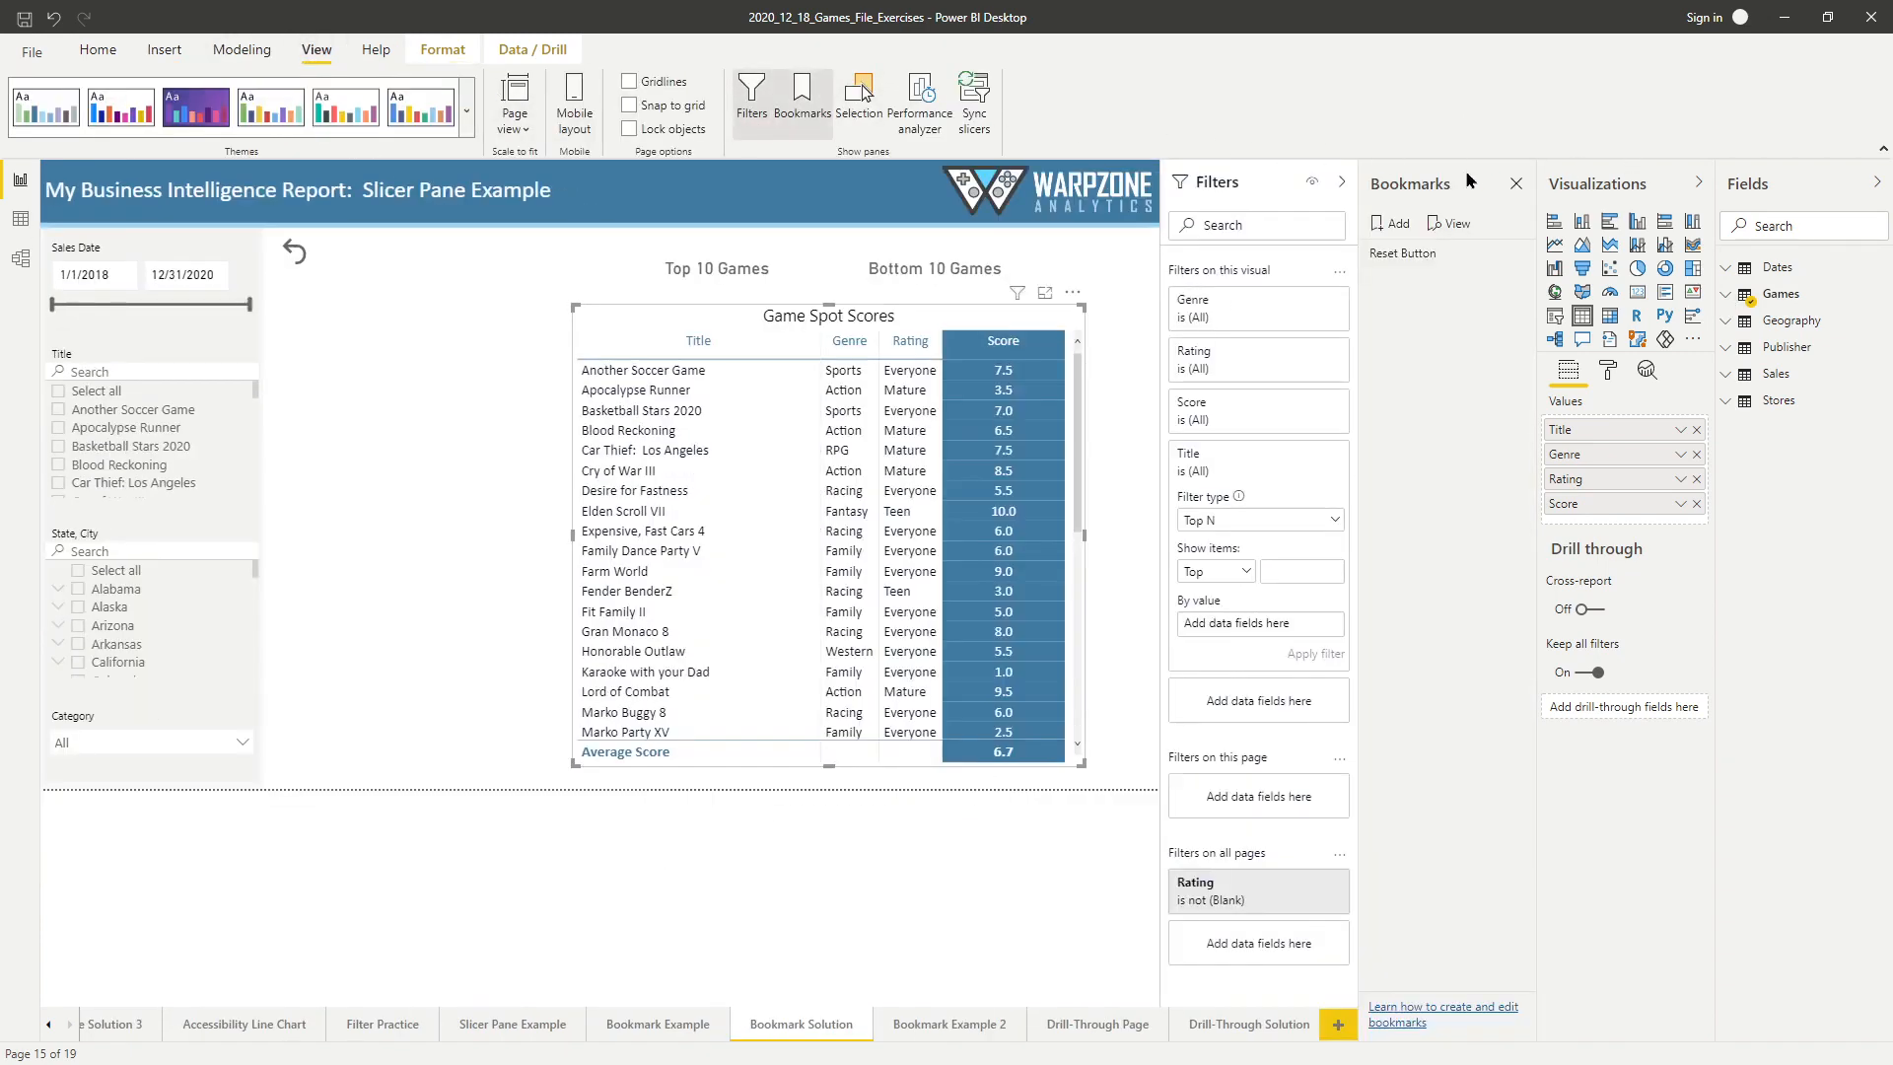
pyautogui.click(1016, 296)
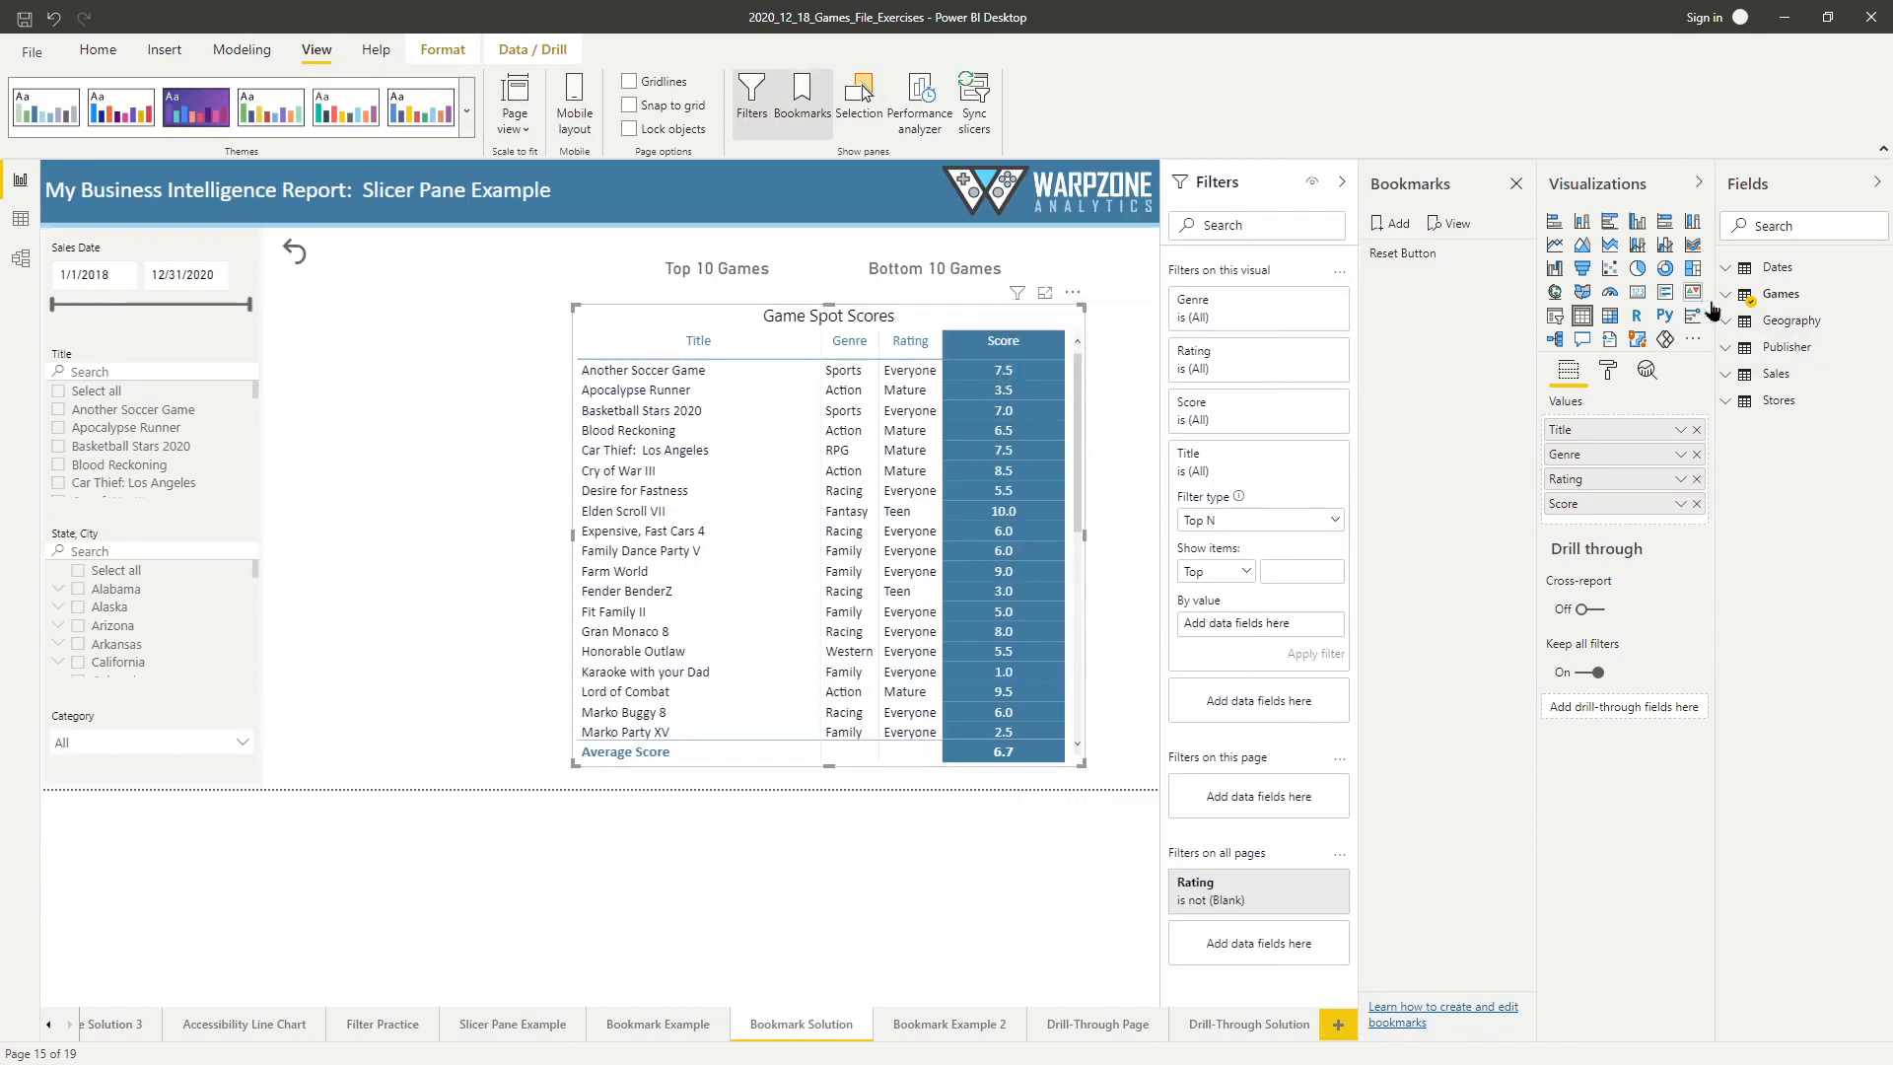
# Filter the table's titles to the top 10 by average Game_Spot_Score and sort it by Score in descending order.
pyautogui.click(1781, 294)
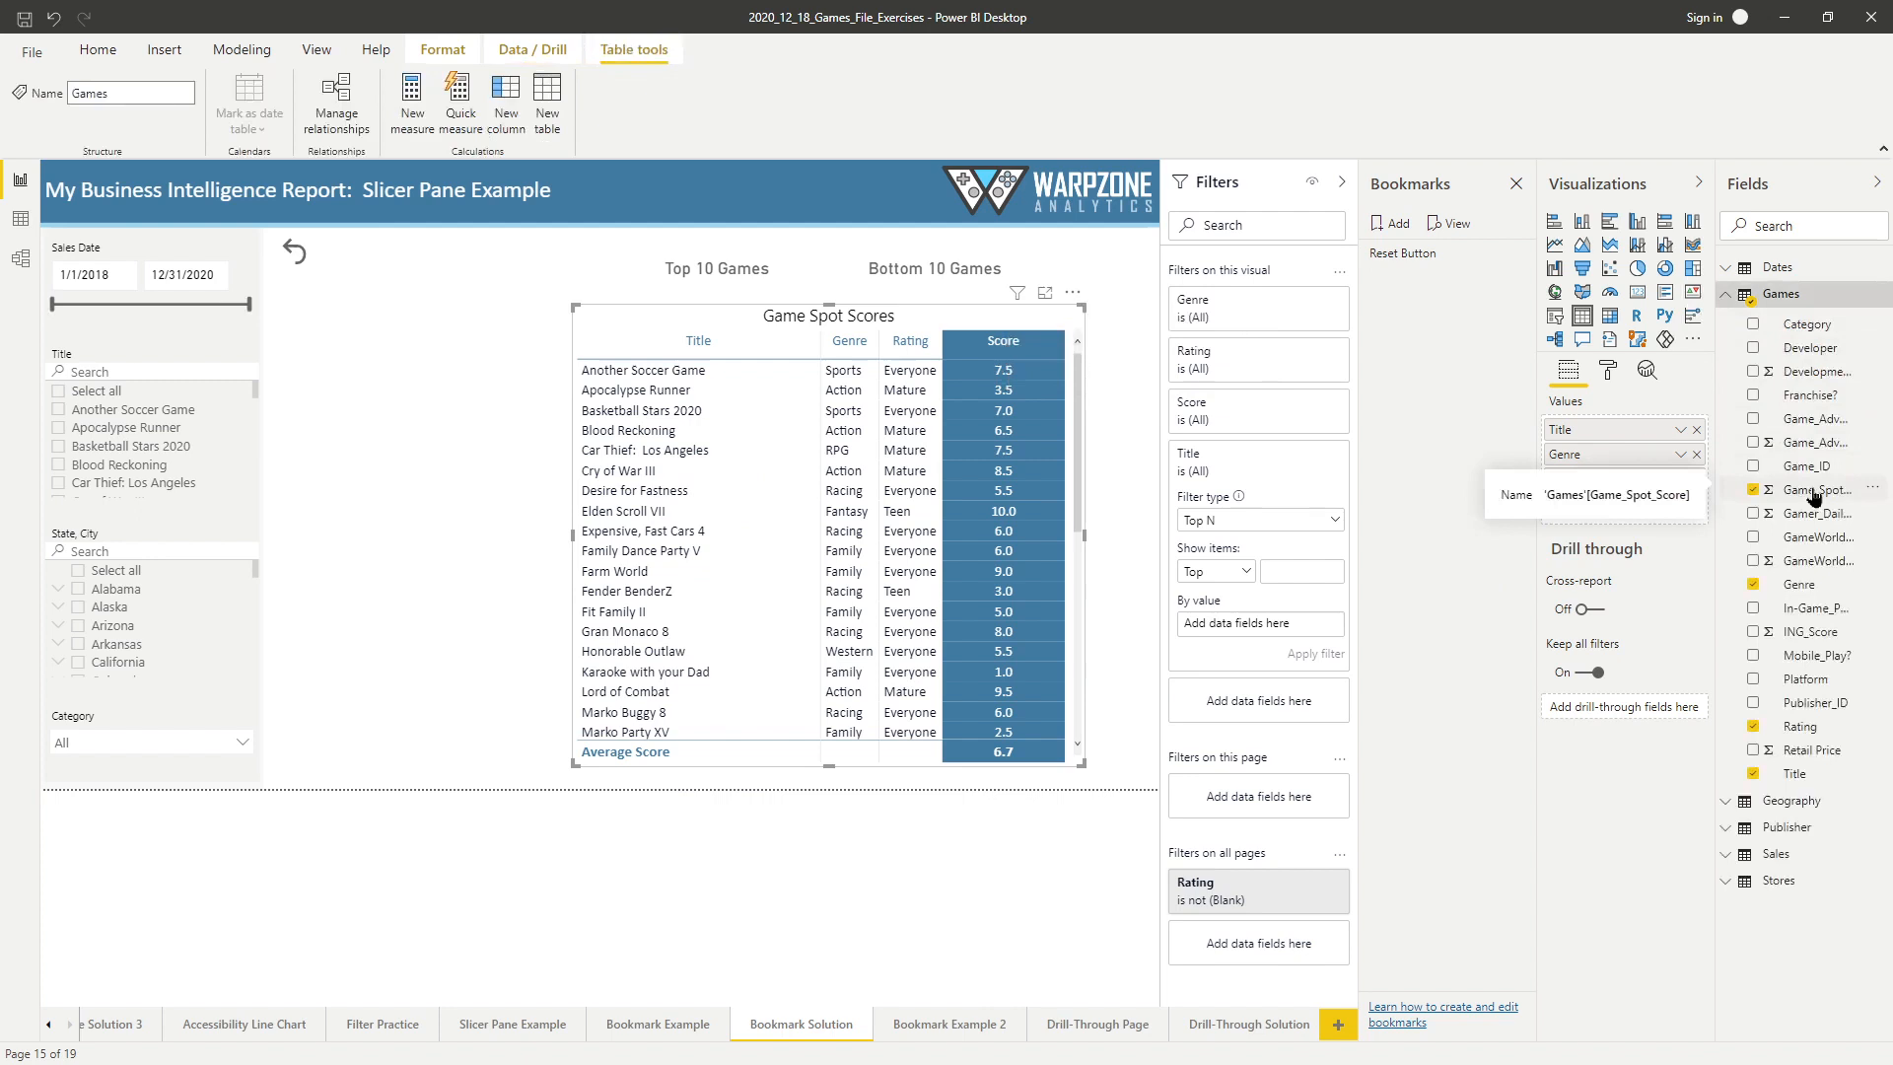
pyautogui.moveTo(1814, 495); pyautogui.dragTo(1278, 634)
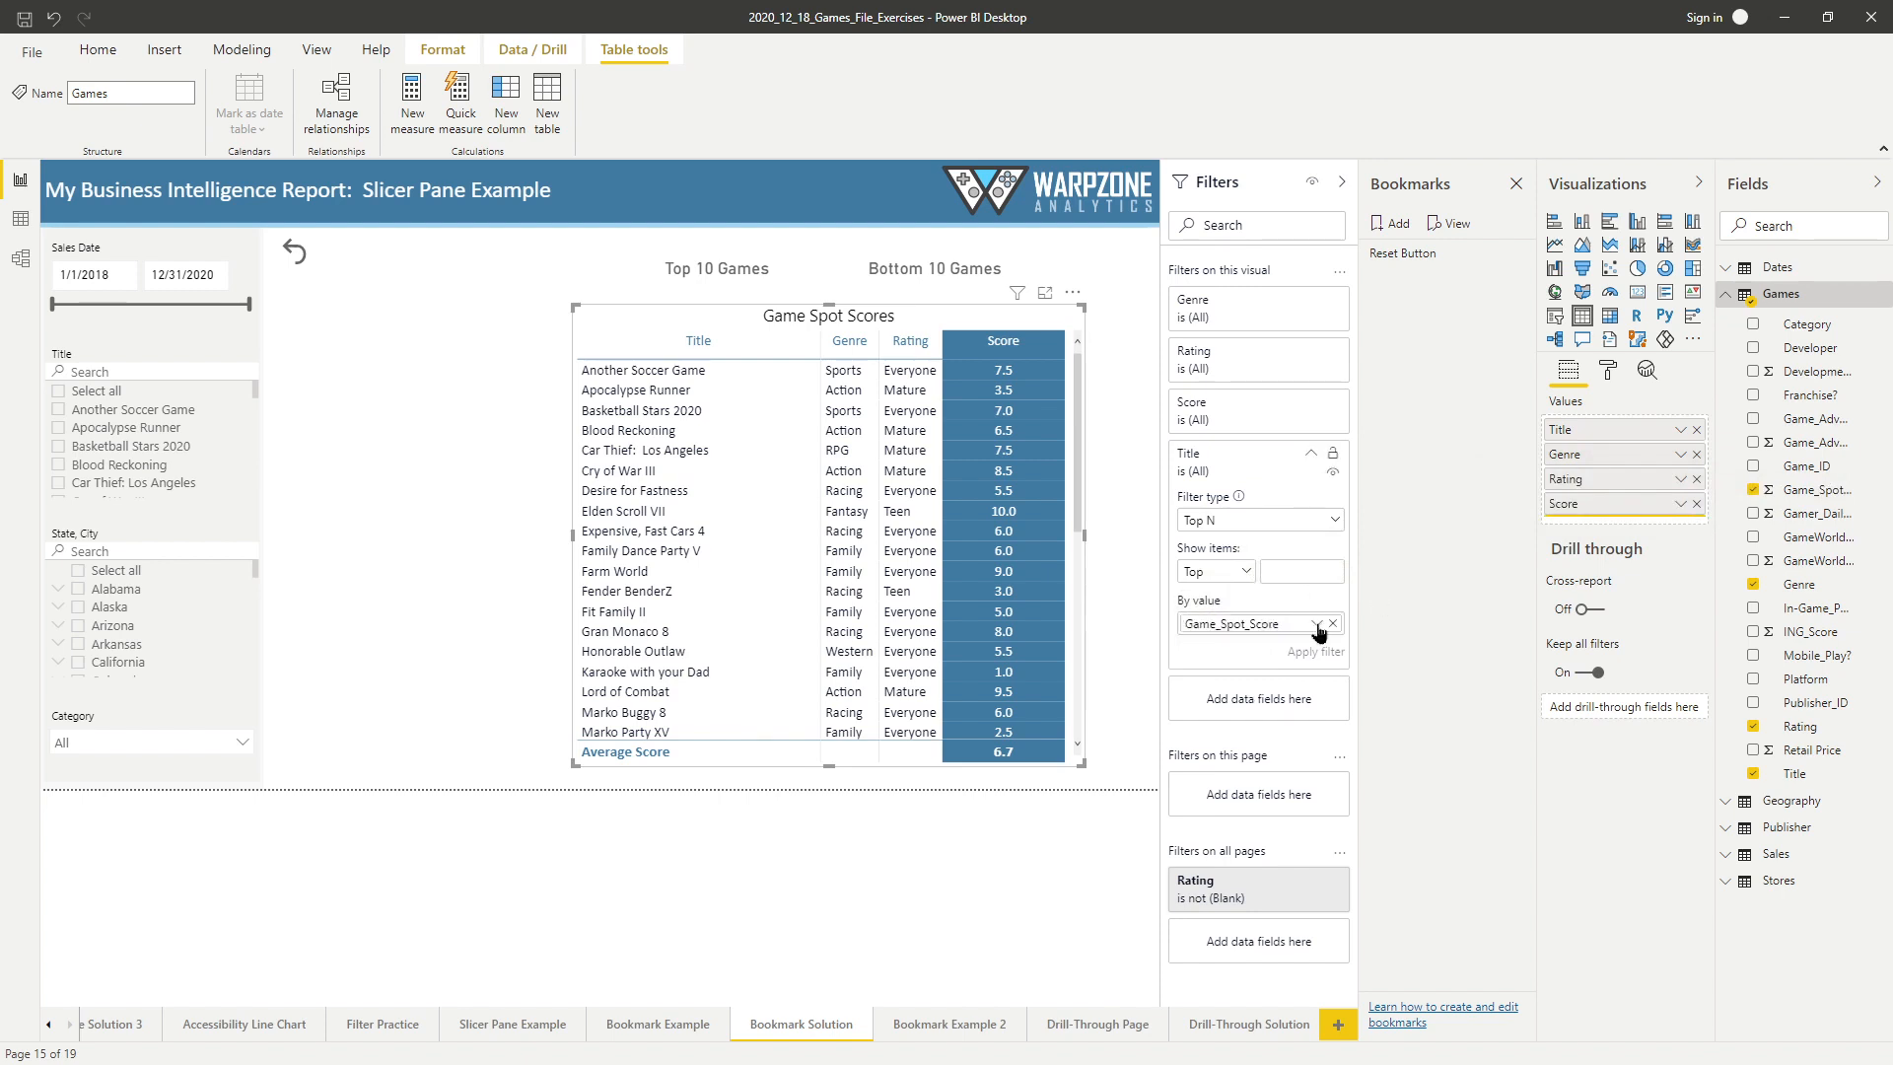
pyautogui.click(1317, 625)
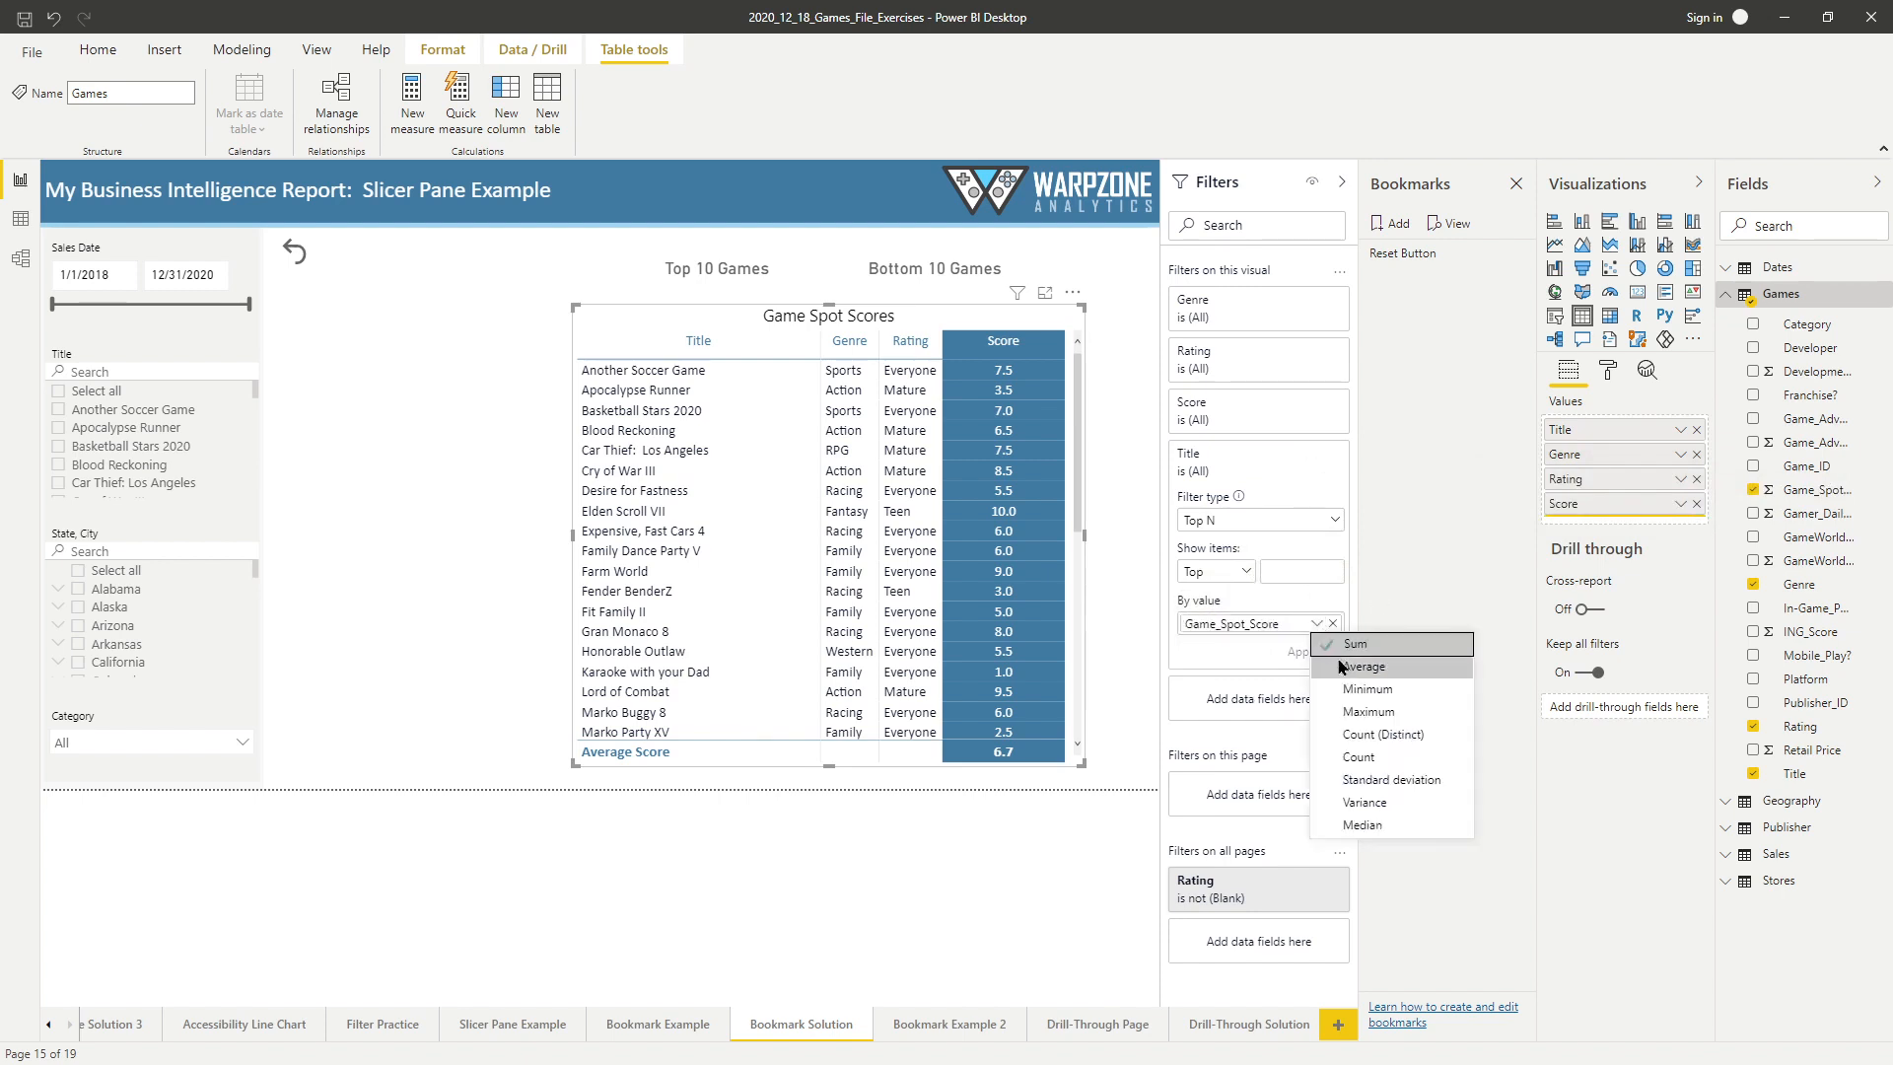
pyautogui.click(1405, 670)
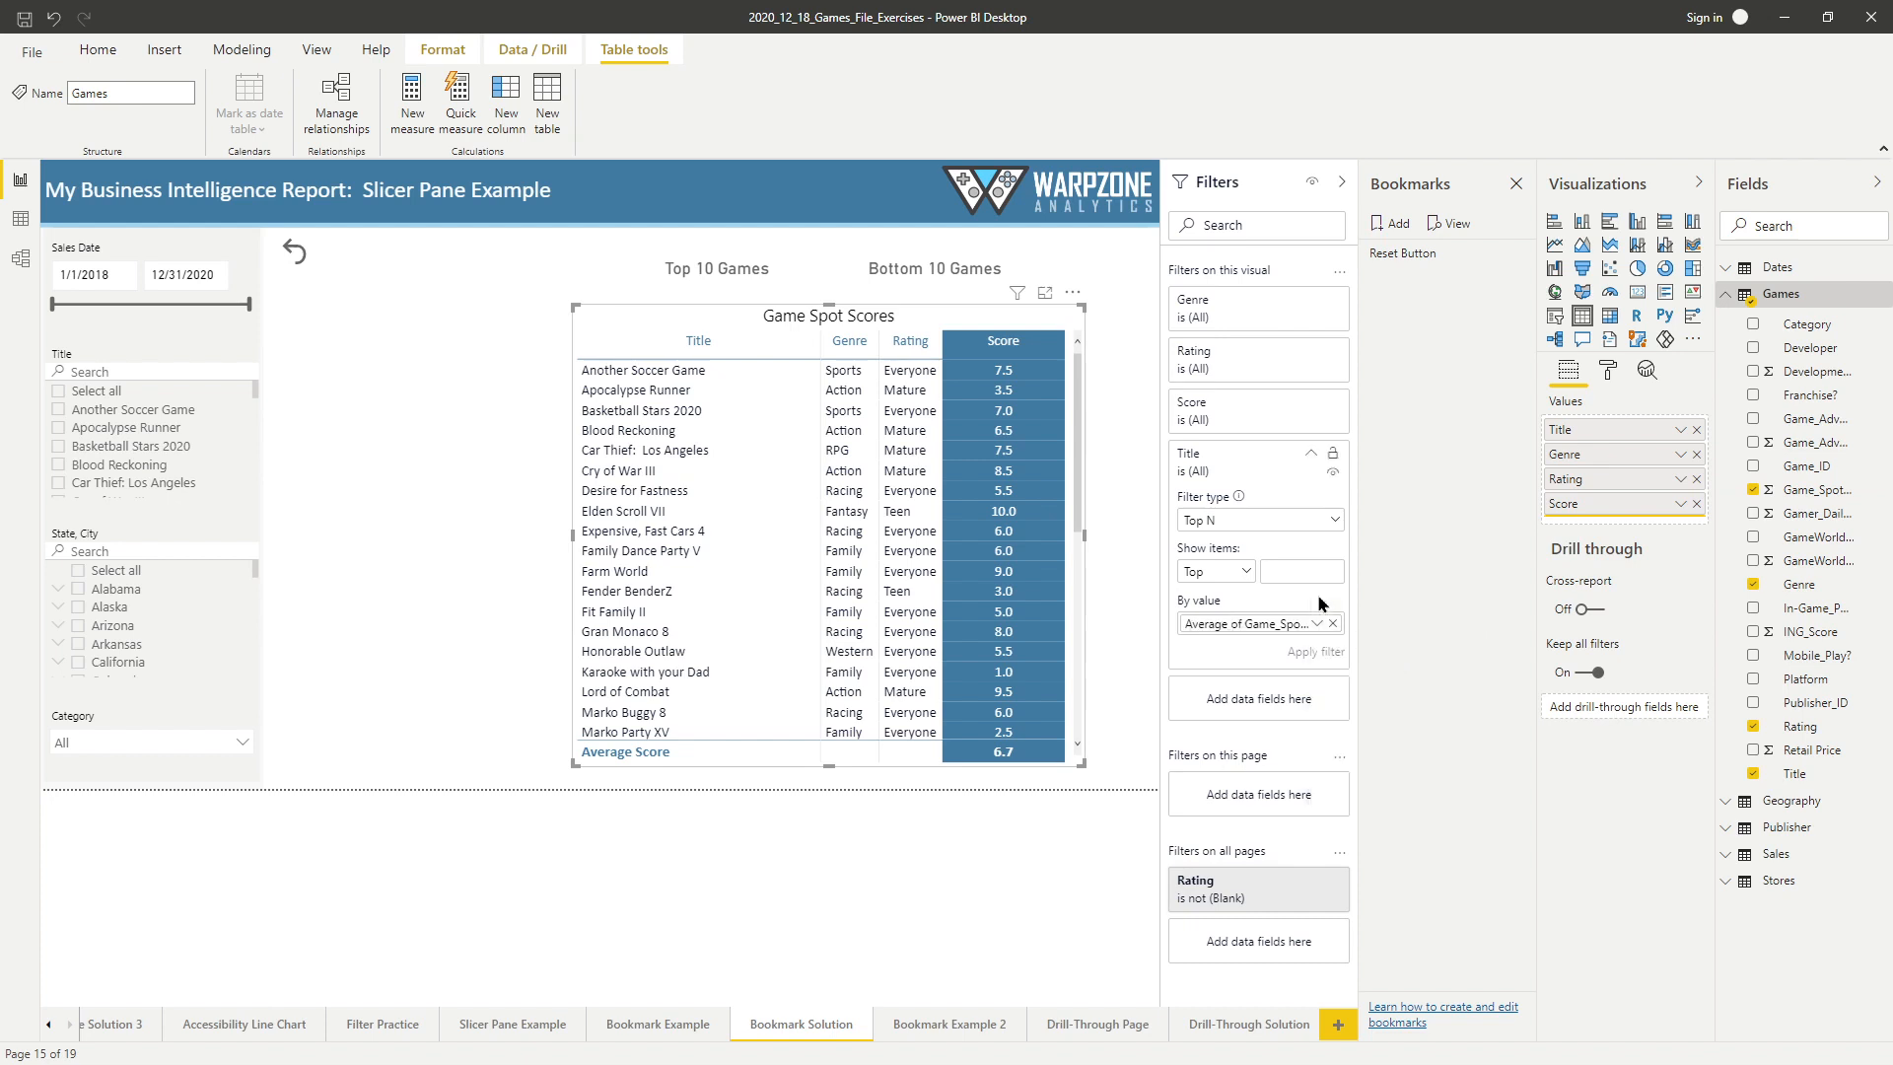
pyautogui.write('10')
pyautogui.click(1322, 655)
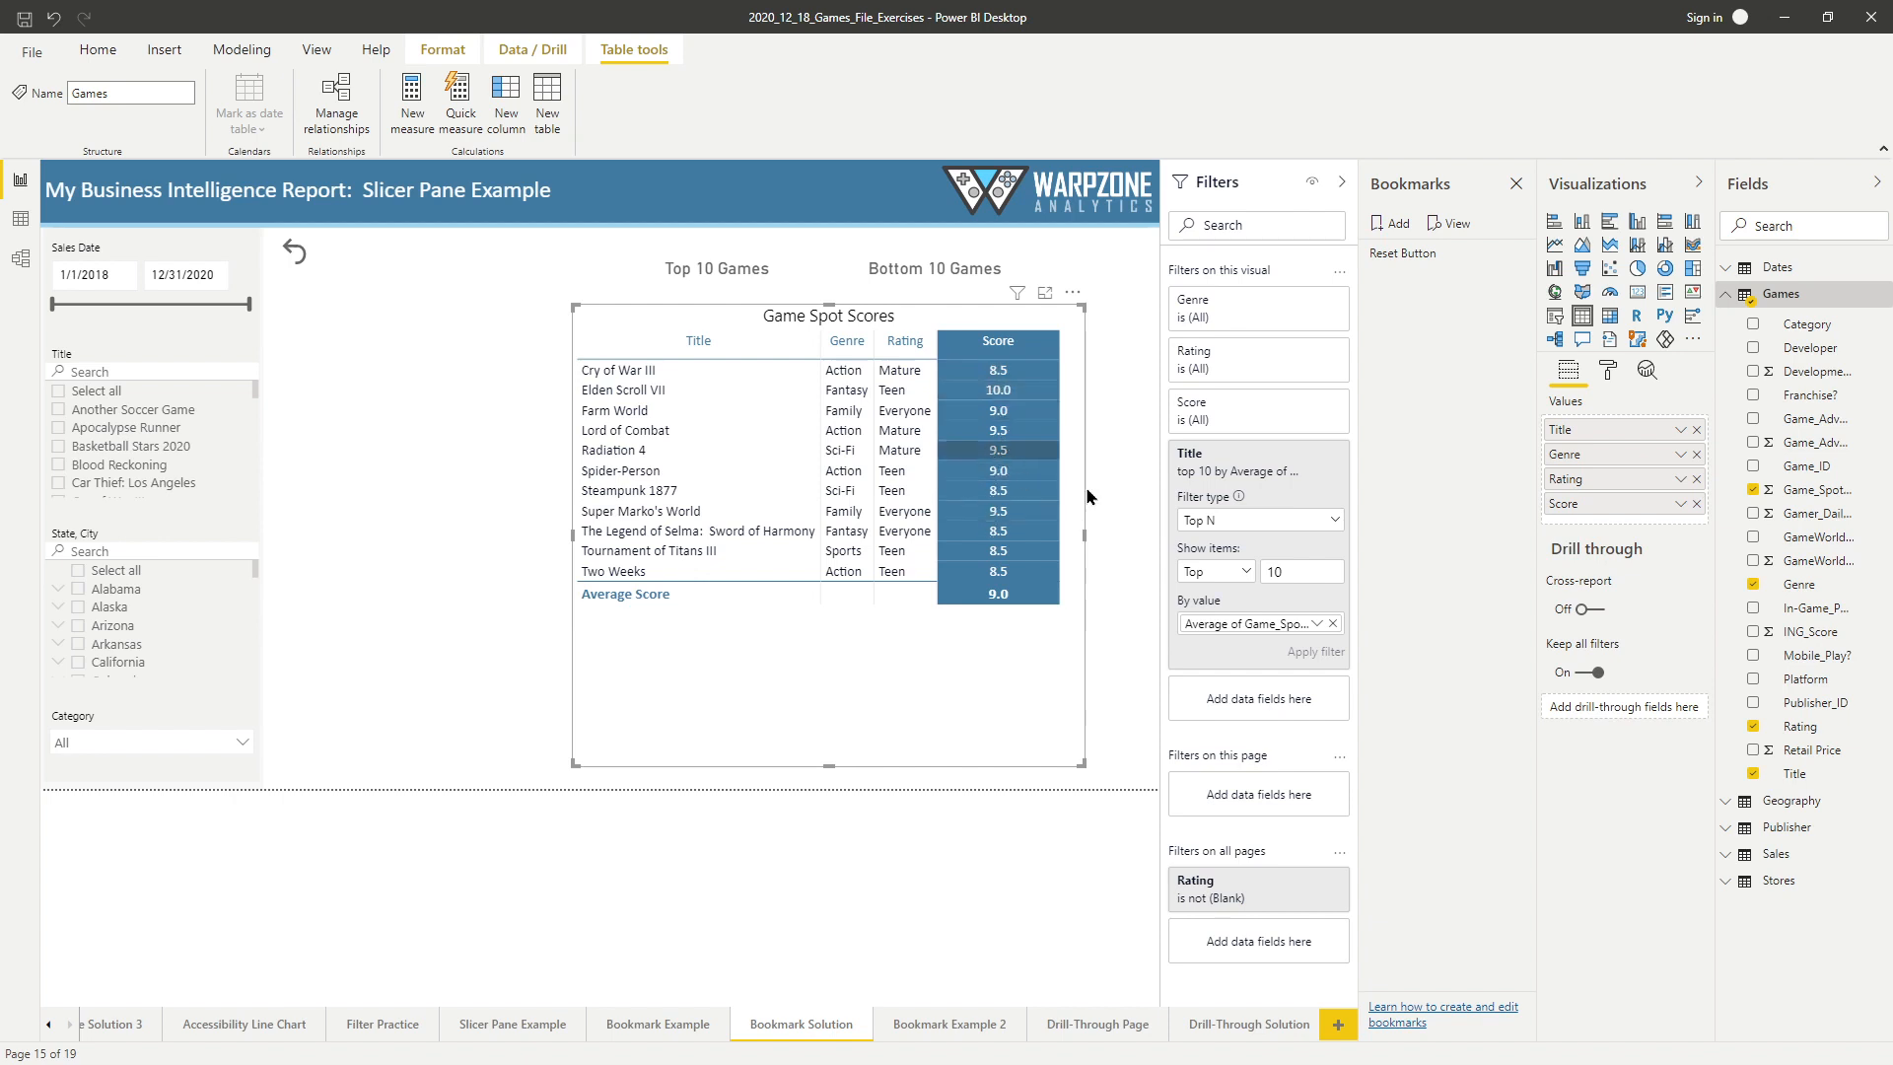
pyautogui.click(1019, 349)
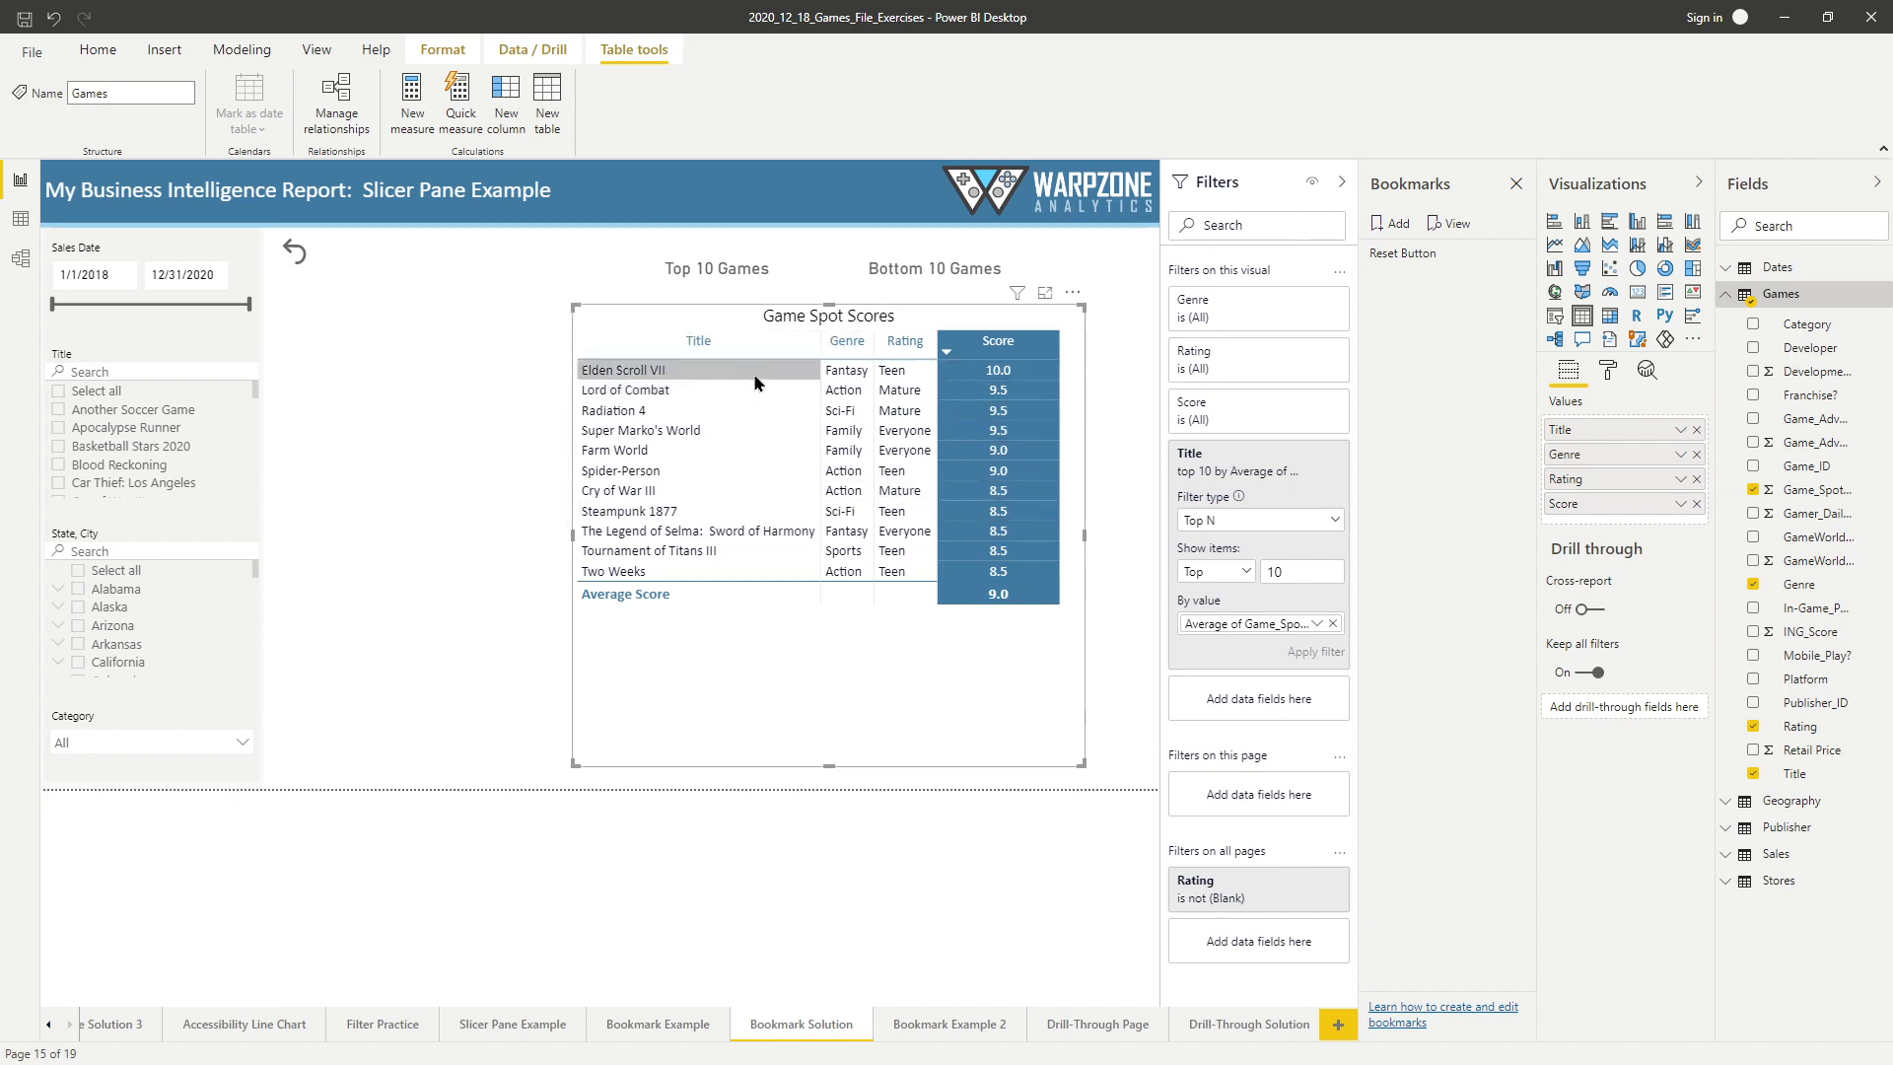
# Add a bookmark of the current report view and name it "Top 10 Games".
pyautogui.click(1396, 227)
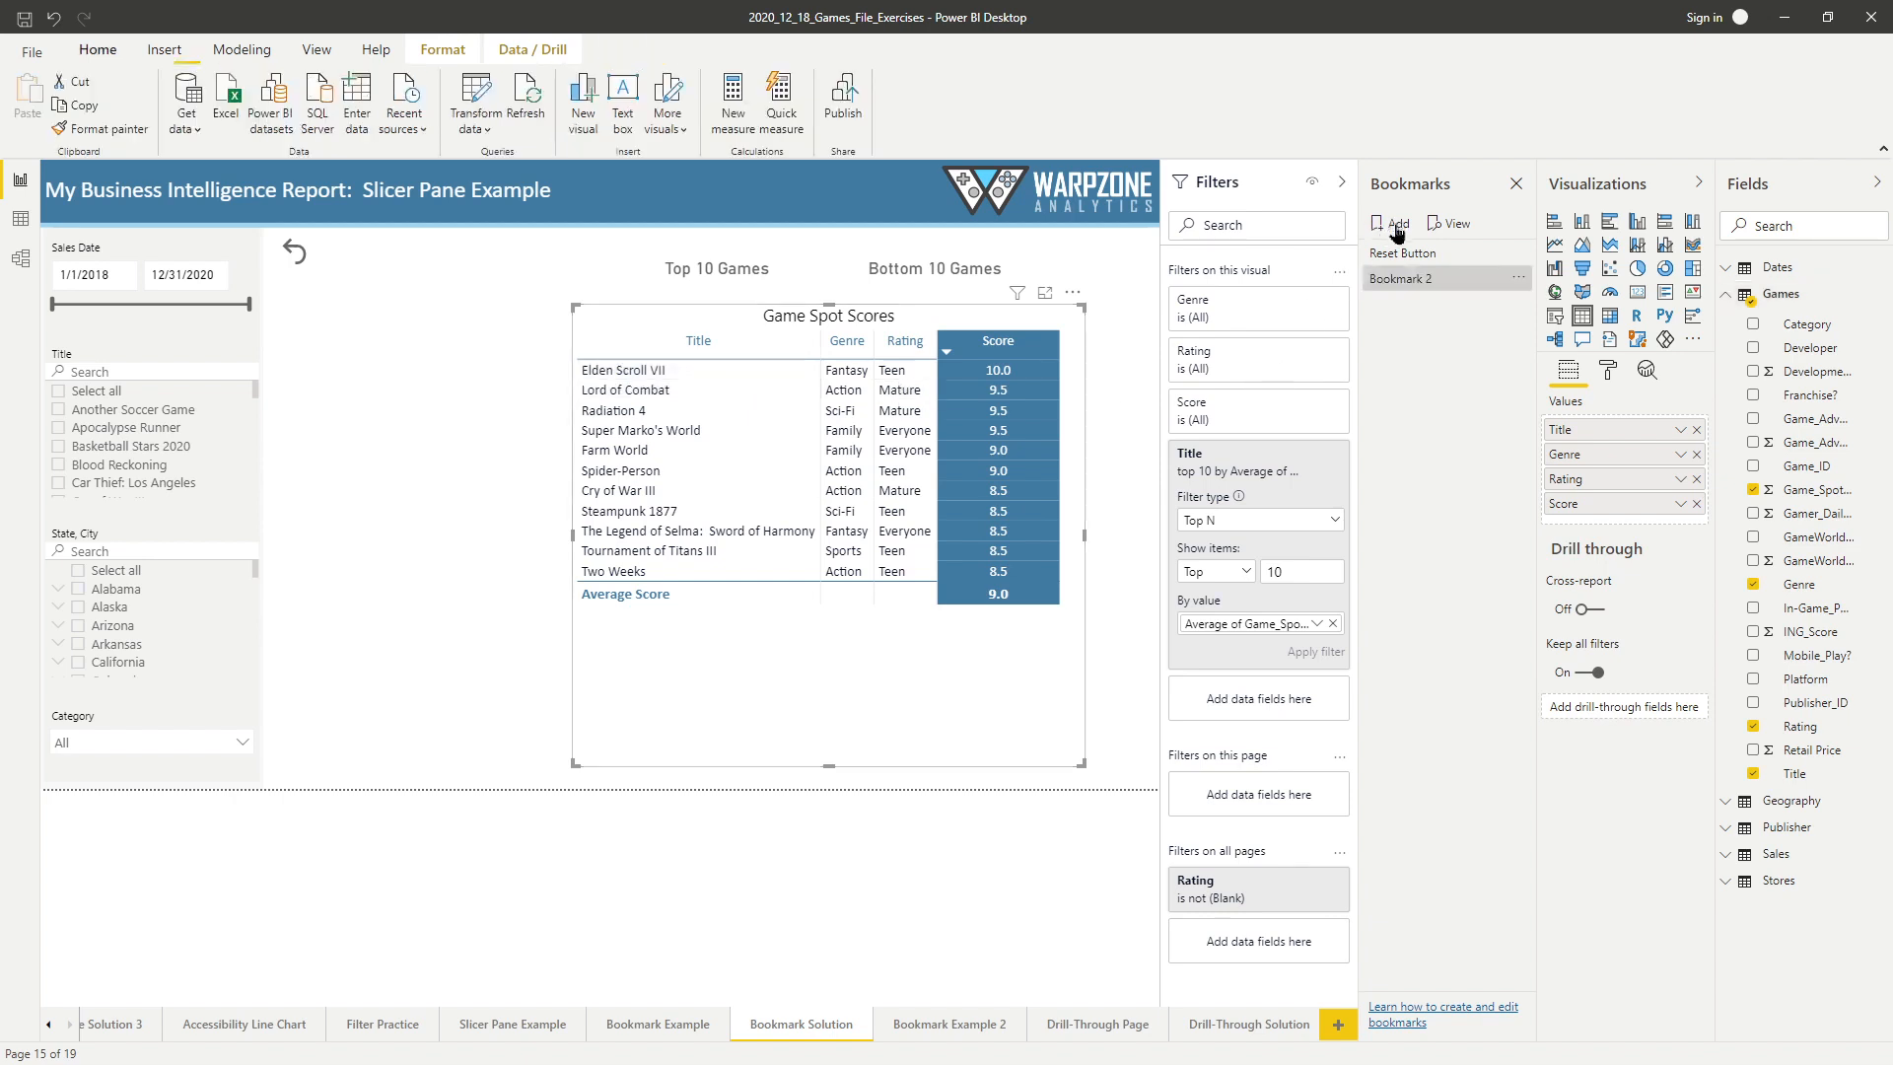
pyautogui.doubleClick(1408, 282)
pyautogui.write('T')
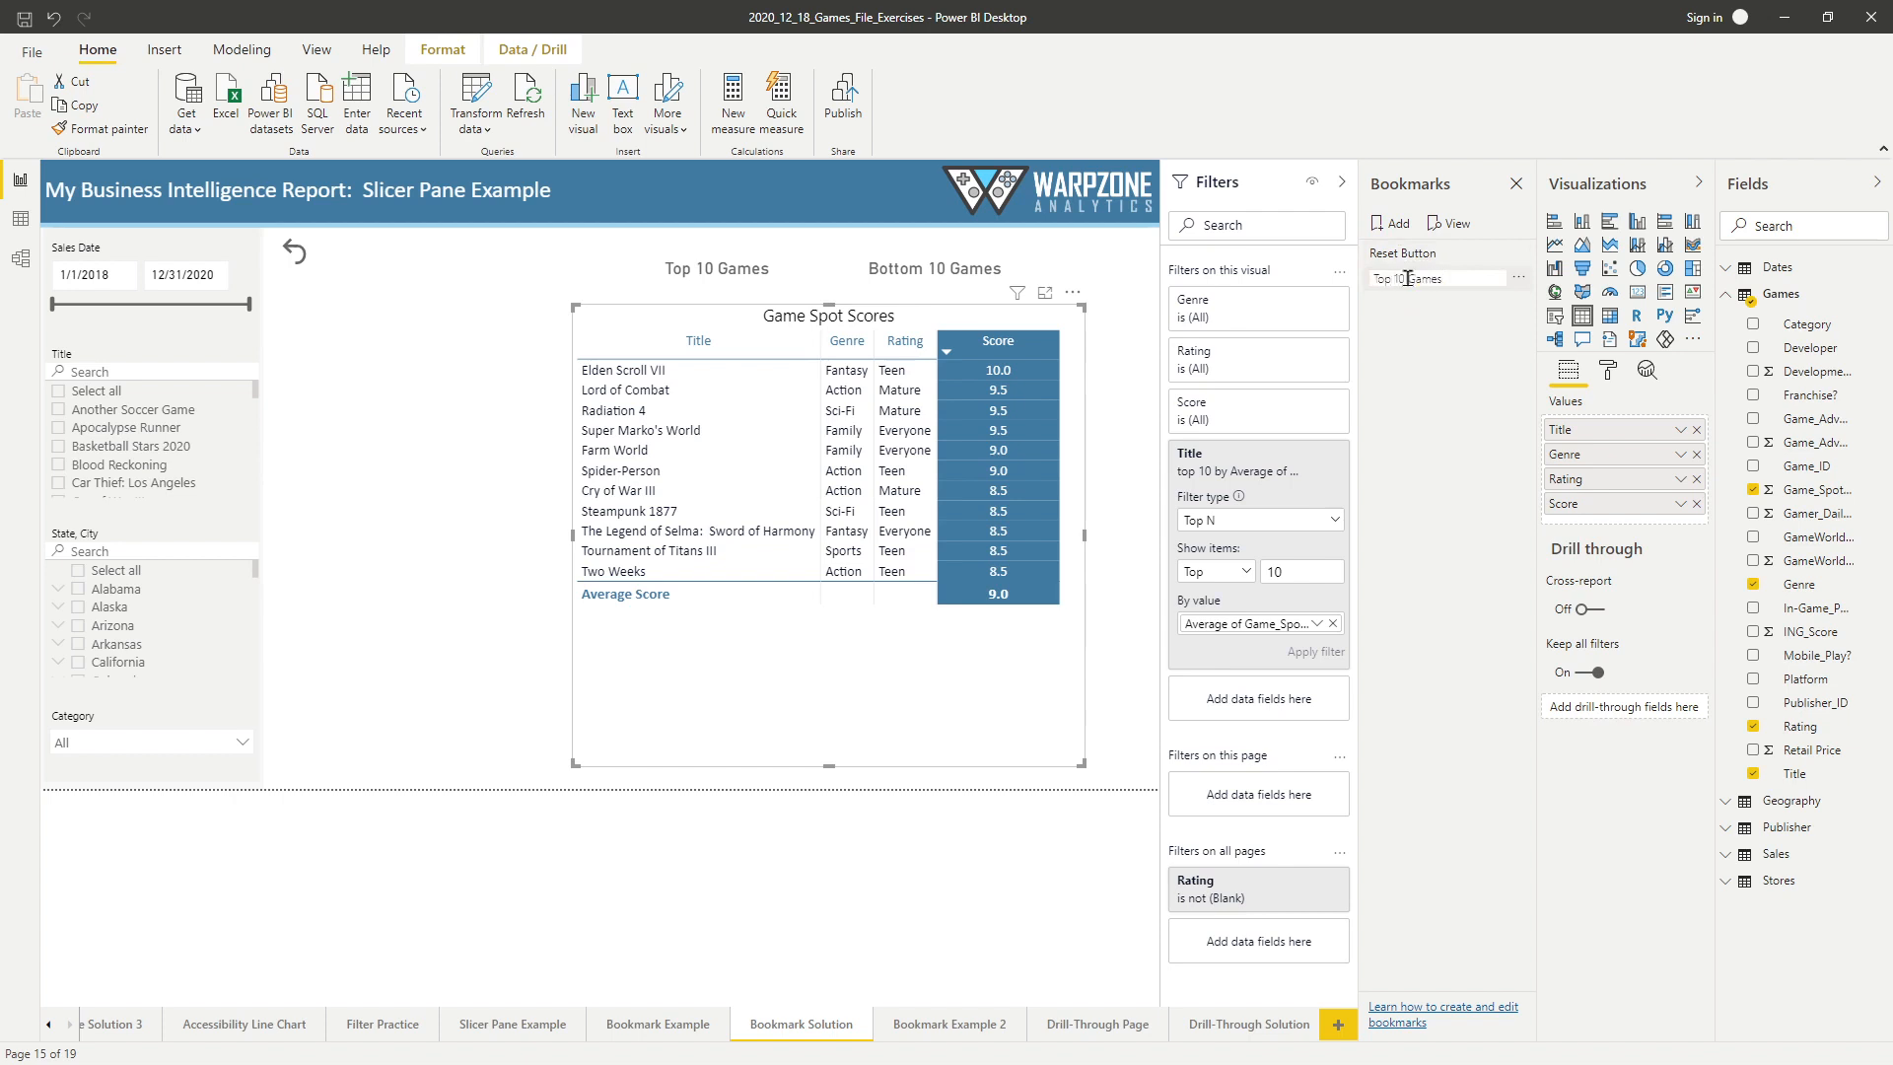
pyautogui.write('op 10 Games')
pyautogui.press('Return')
# Assign the Top 10 Games bookmark as the action of the Top 10 Games button.
pyautogui.click(728, 275)
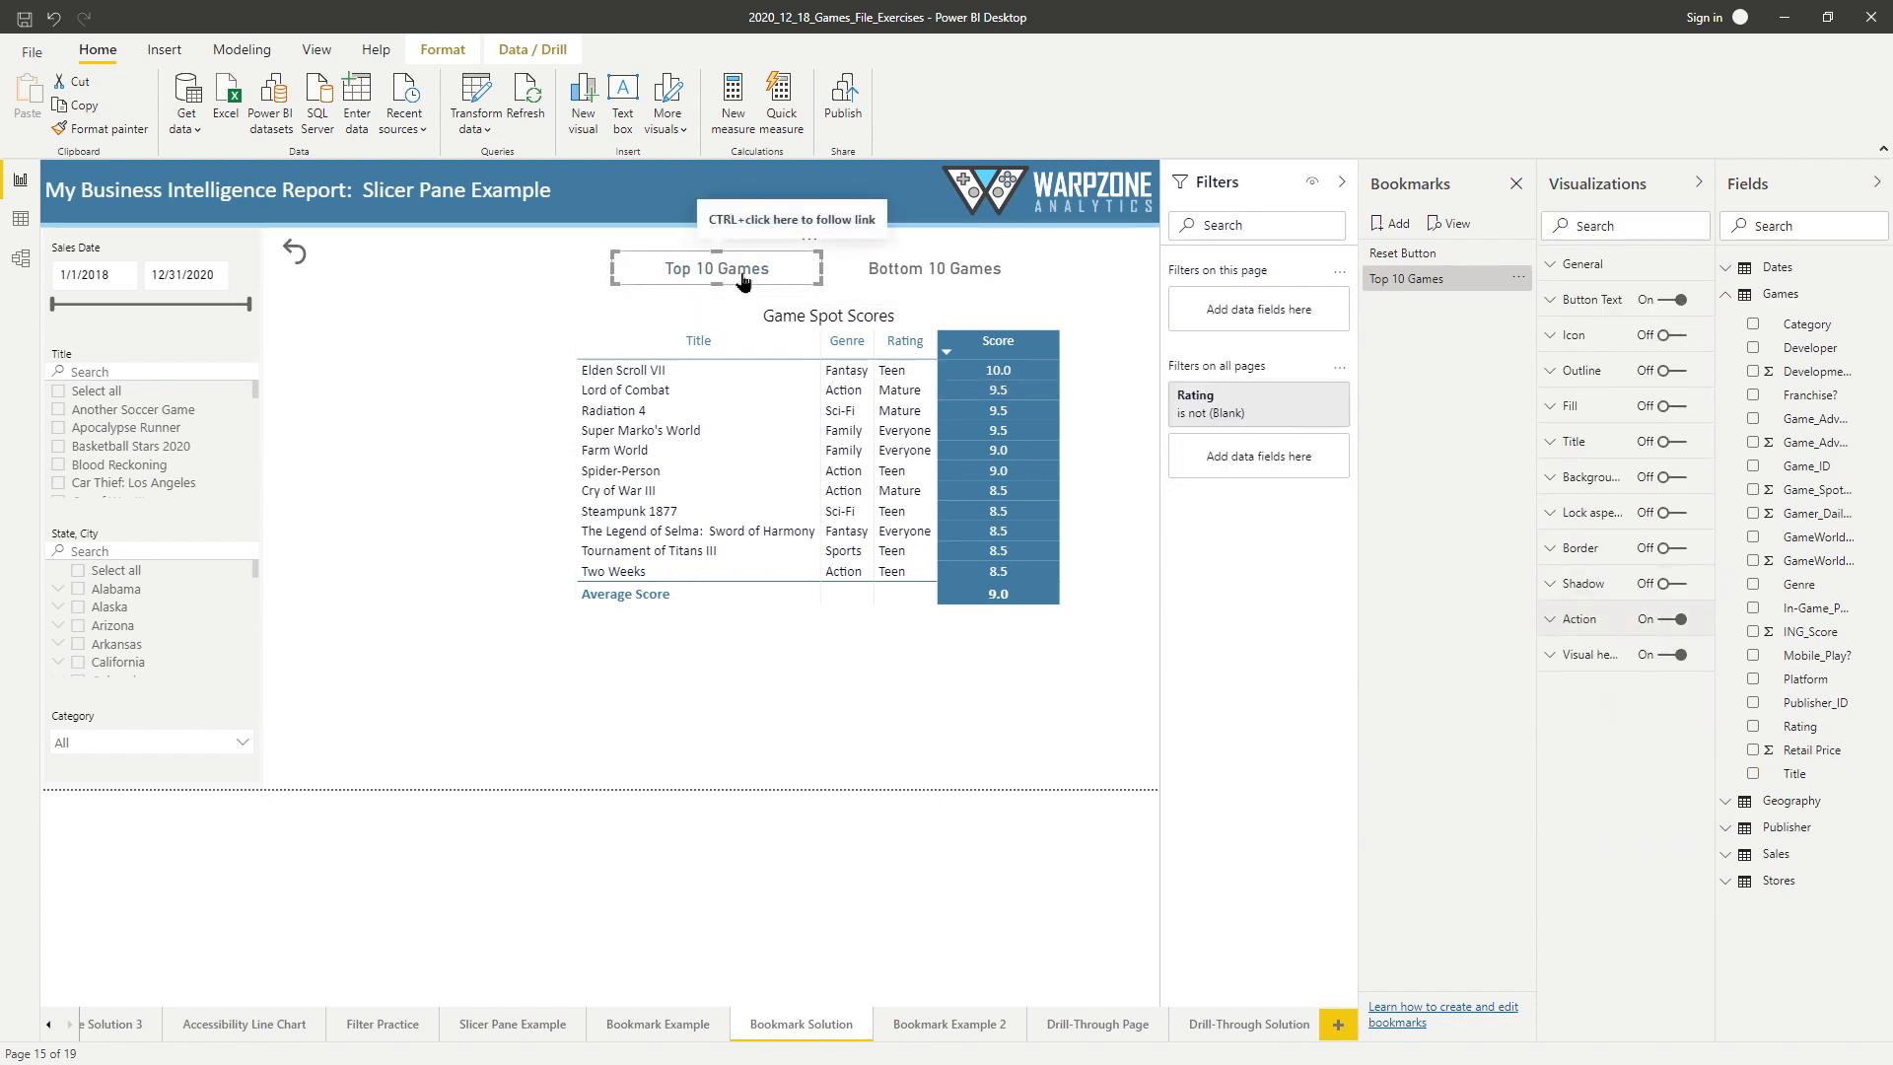
pyautogui.click(1577, 619)
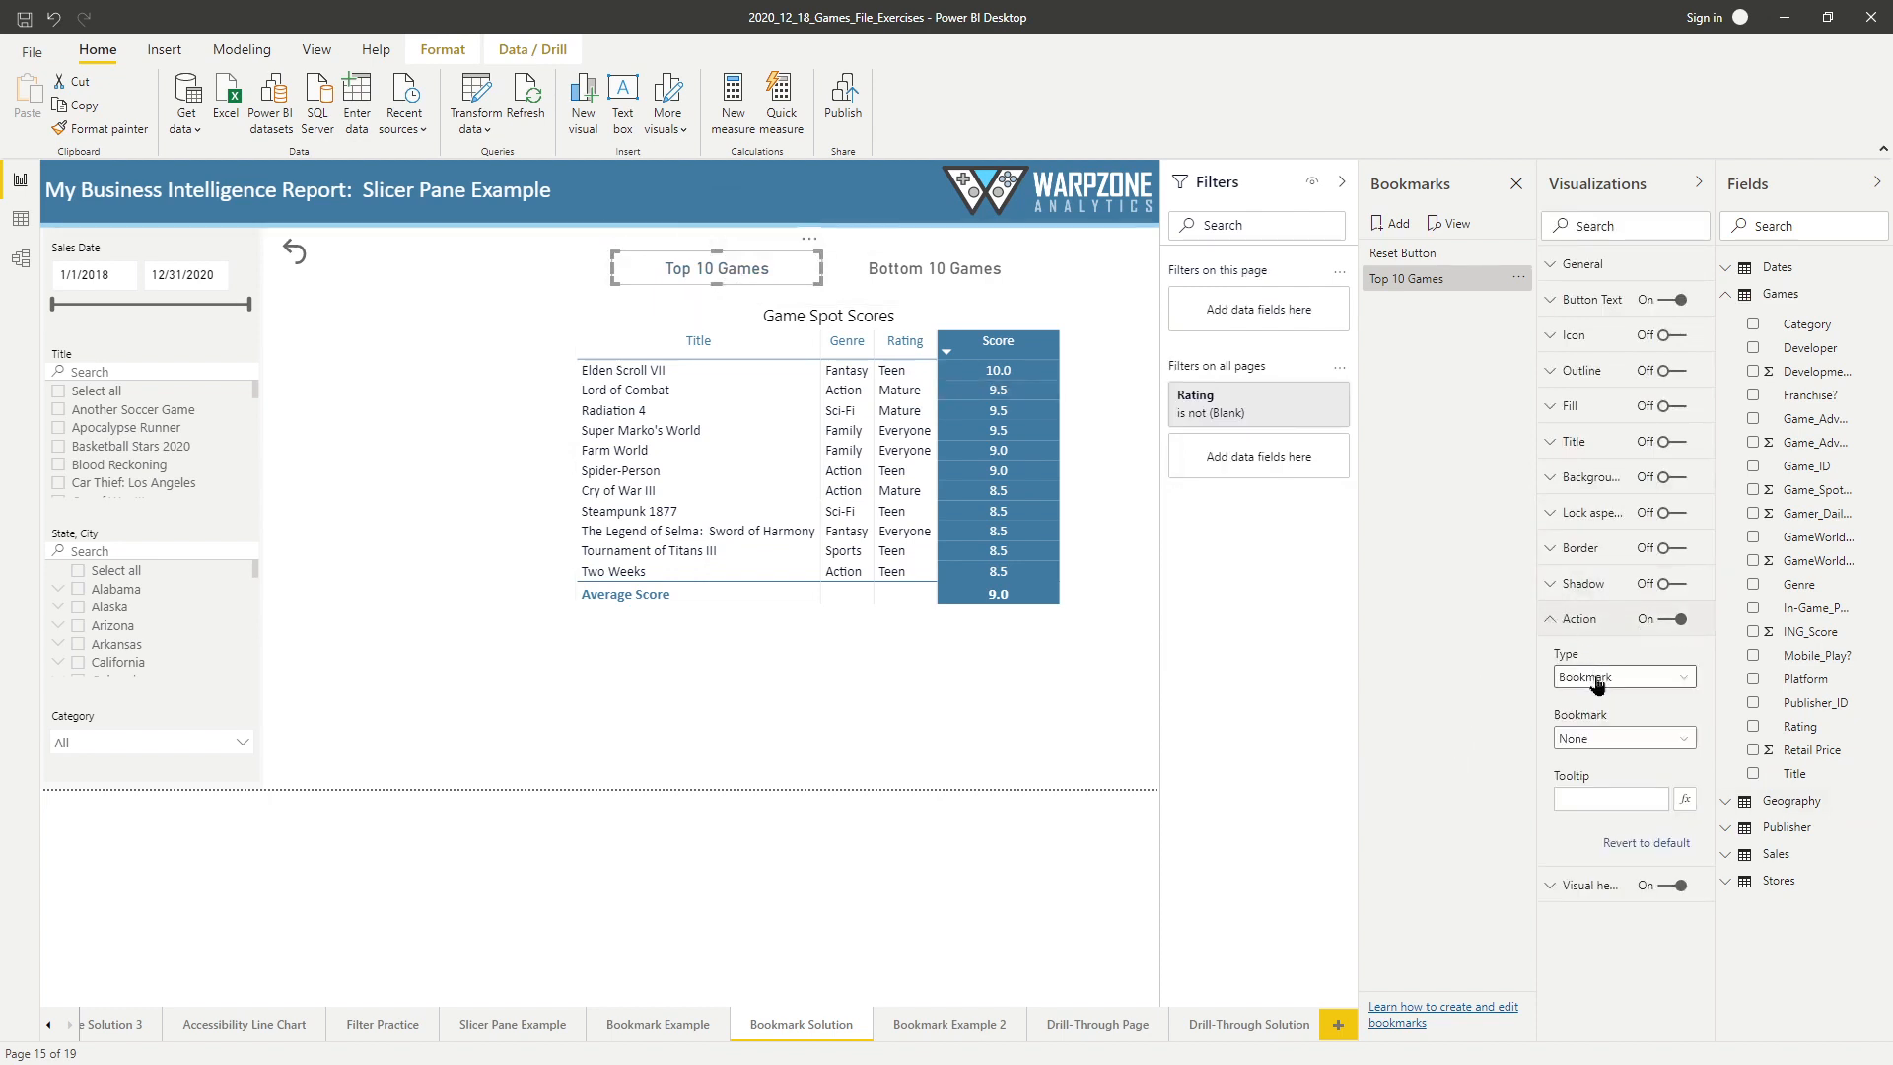
pyautogui.click(1610, 739)
pyautogui.click(1599, 807)
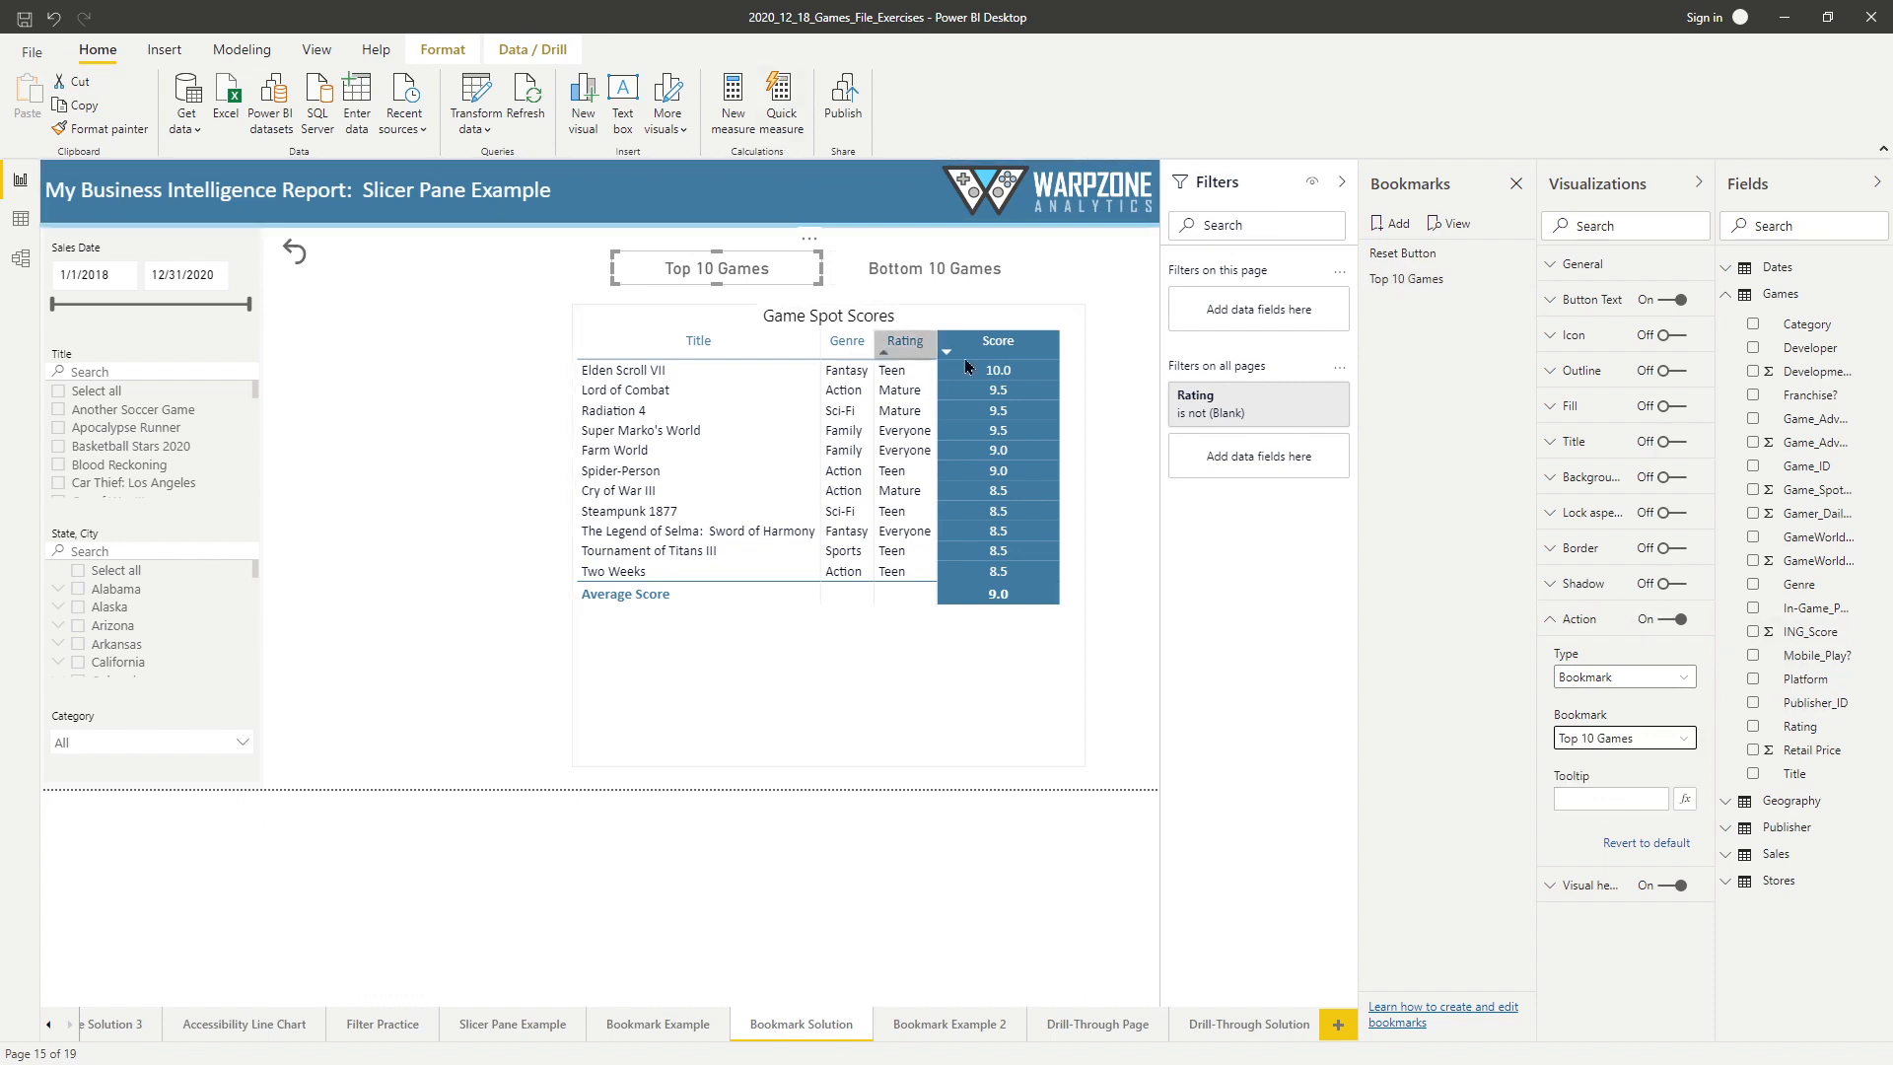
# With the Game Spot Scores table selected, add another bookmark and name it "Bottom 10 Games".
pyautogui.click(986, 315)
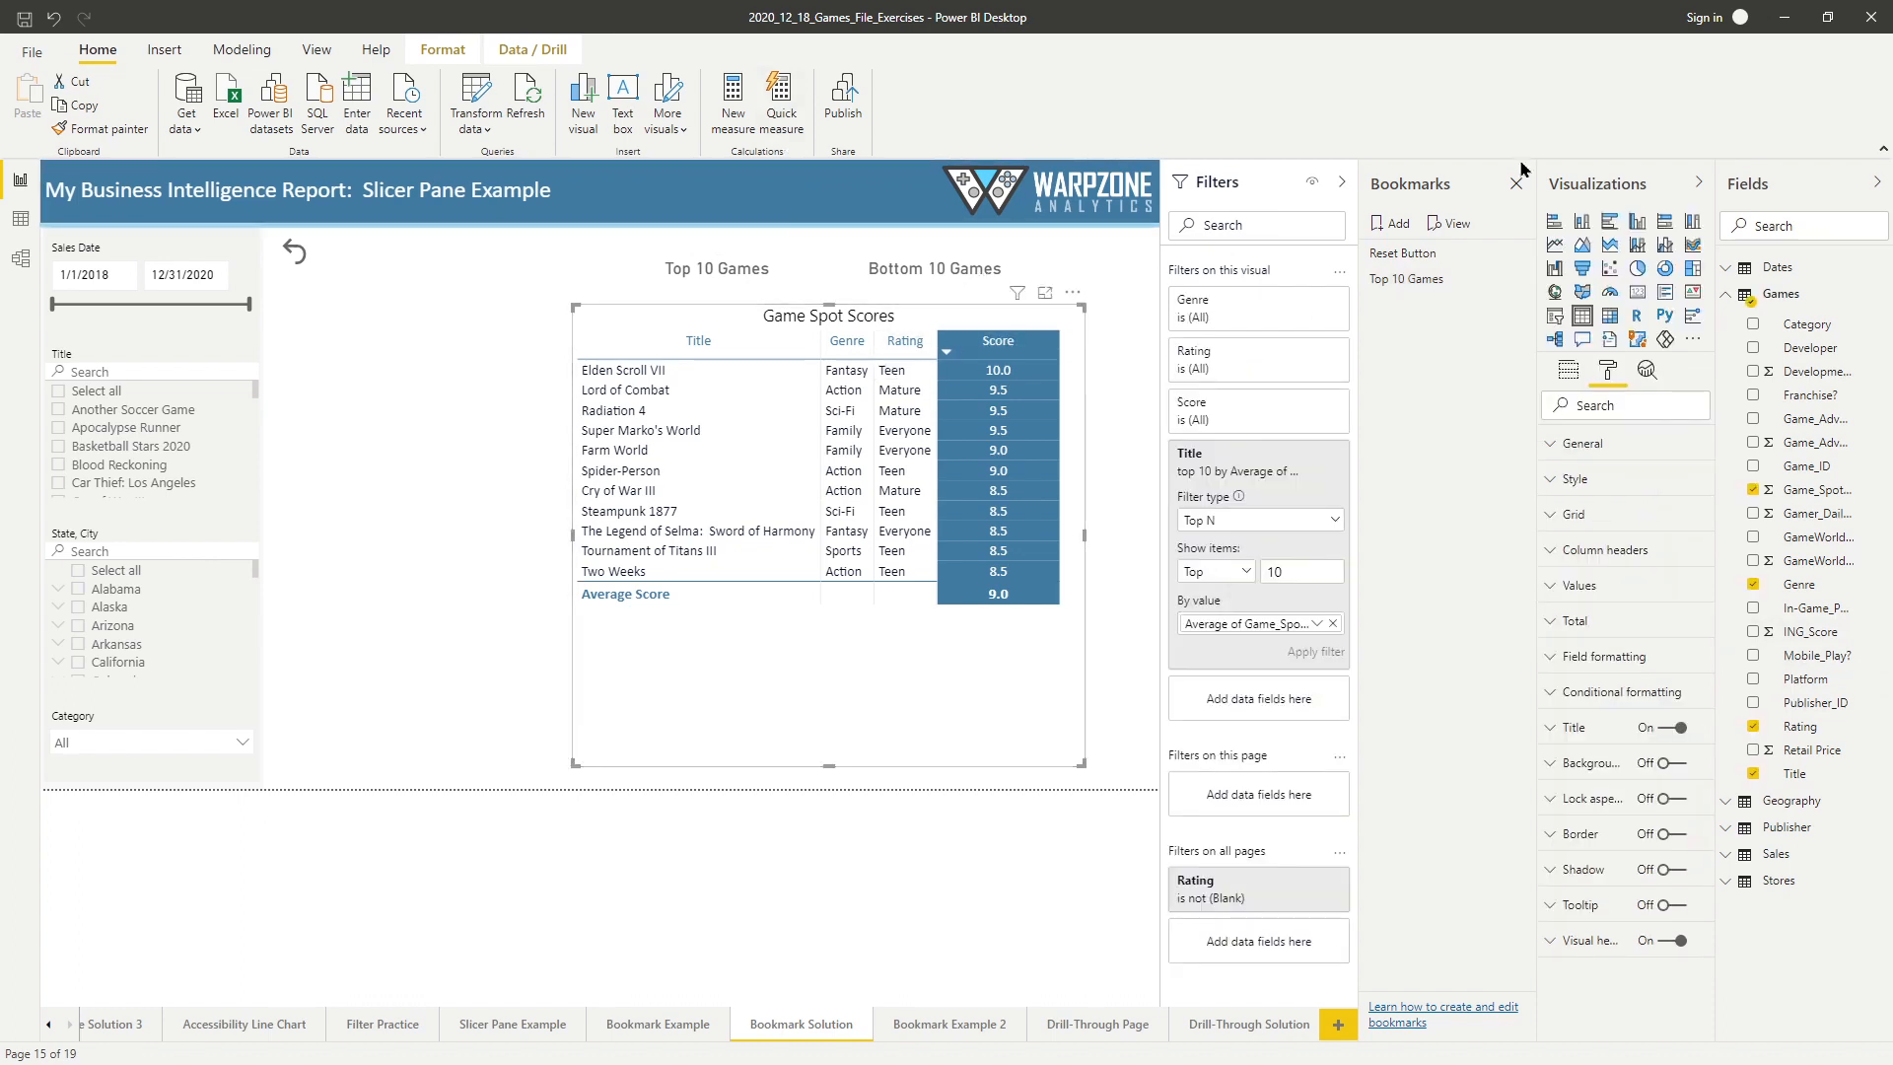
pyautogui.click(1387, 225)
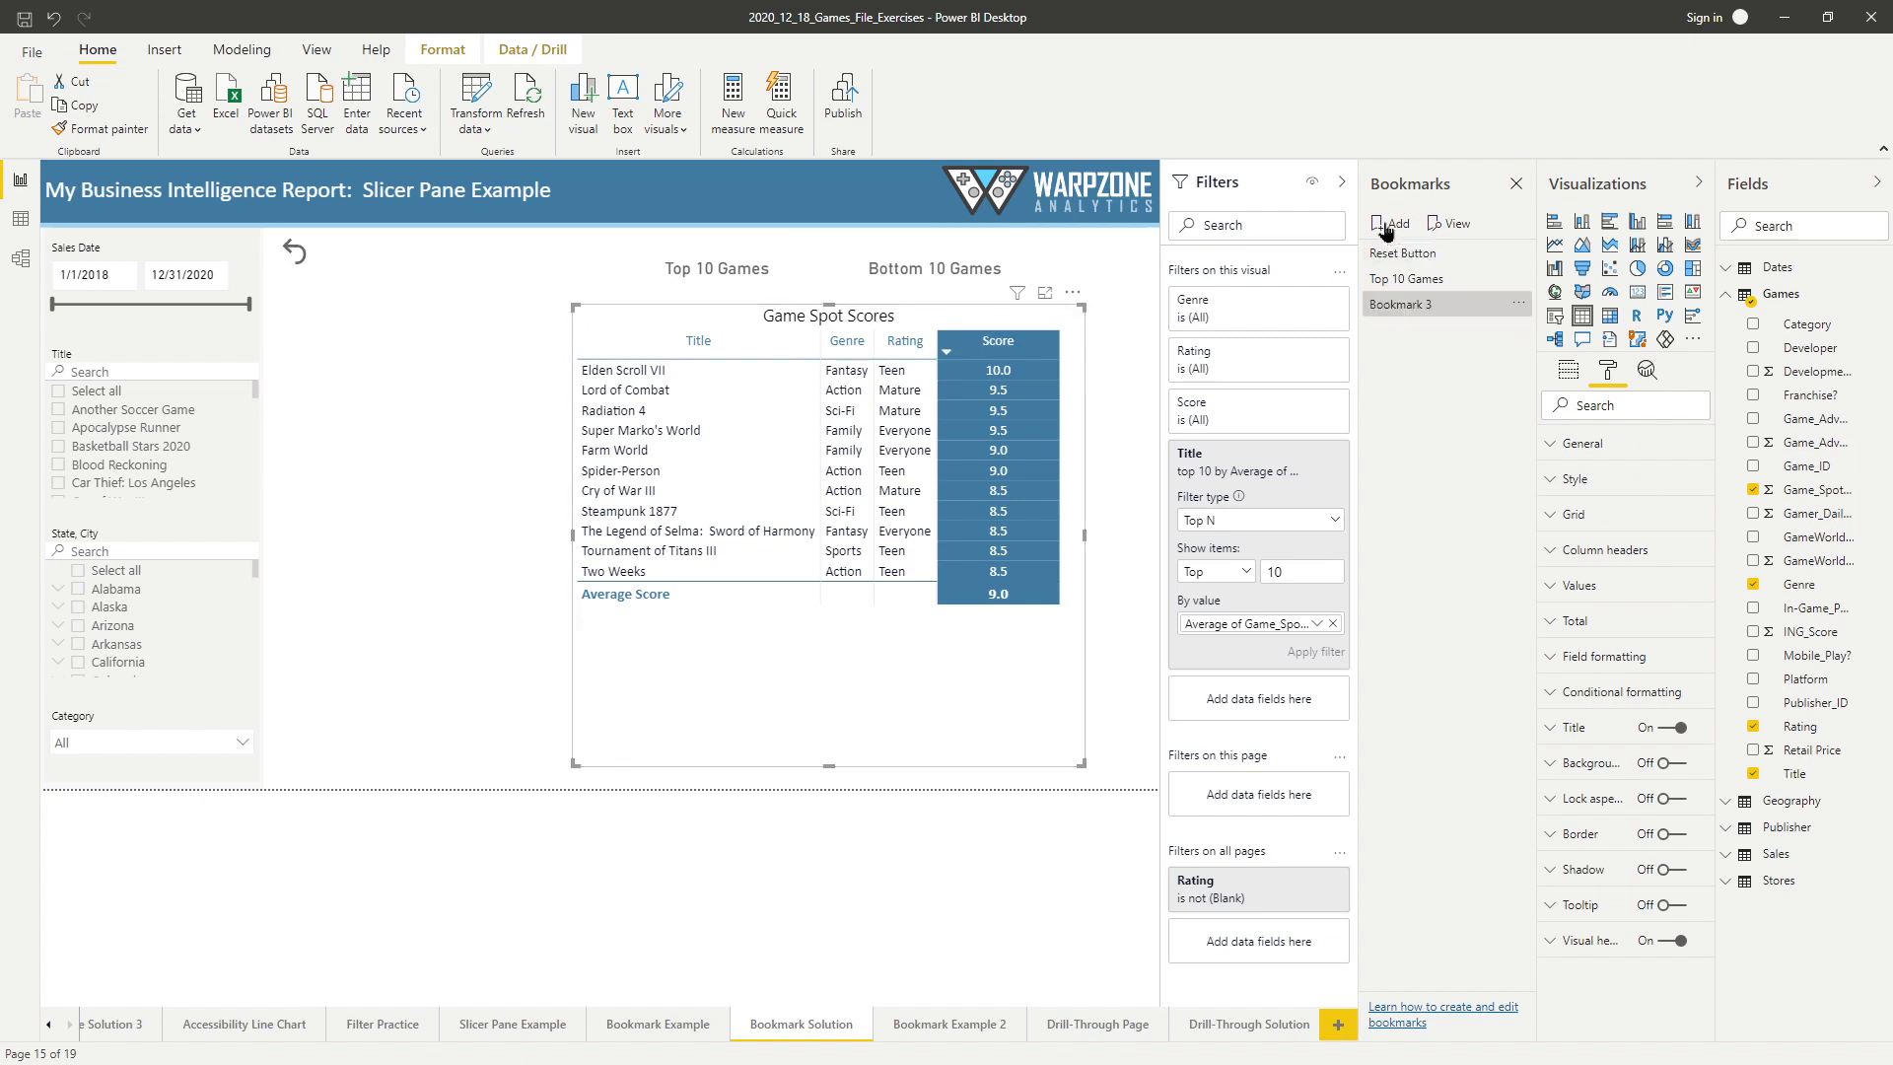
pyautogui.doubleClick(1406, 305)
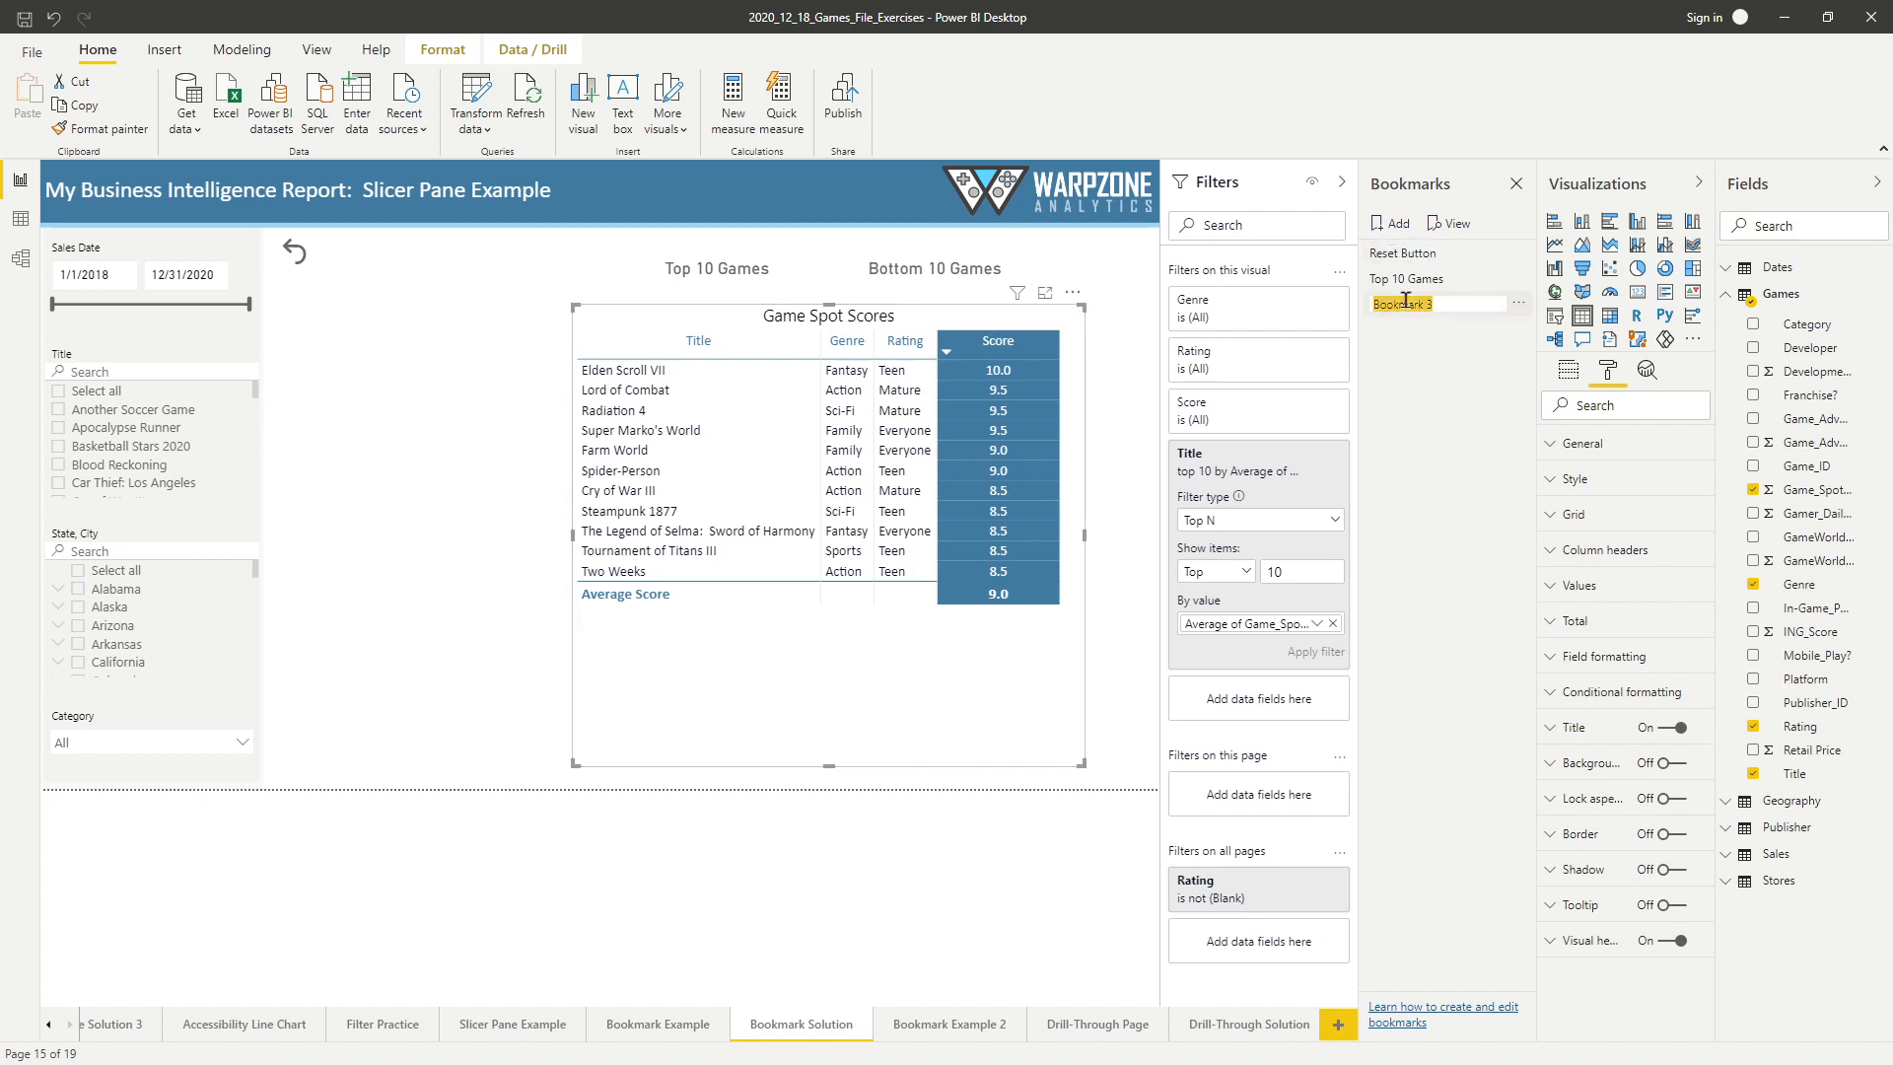
pyautogui.write('Bottom 10 Games')
pyautogui.press('Return')
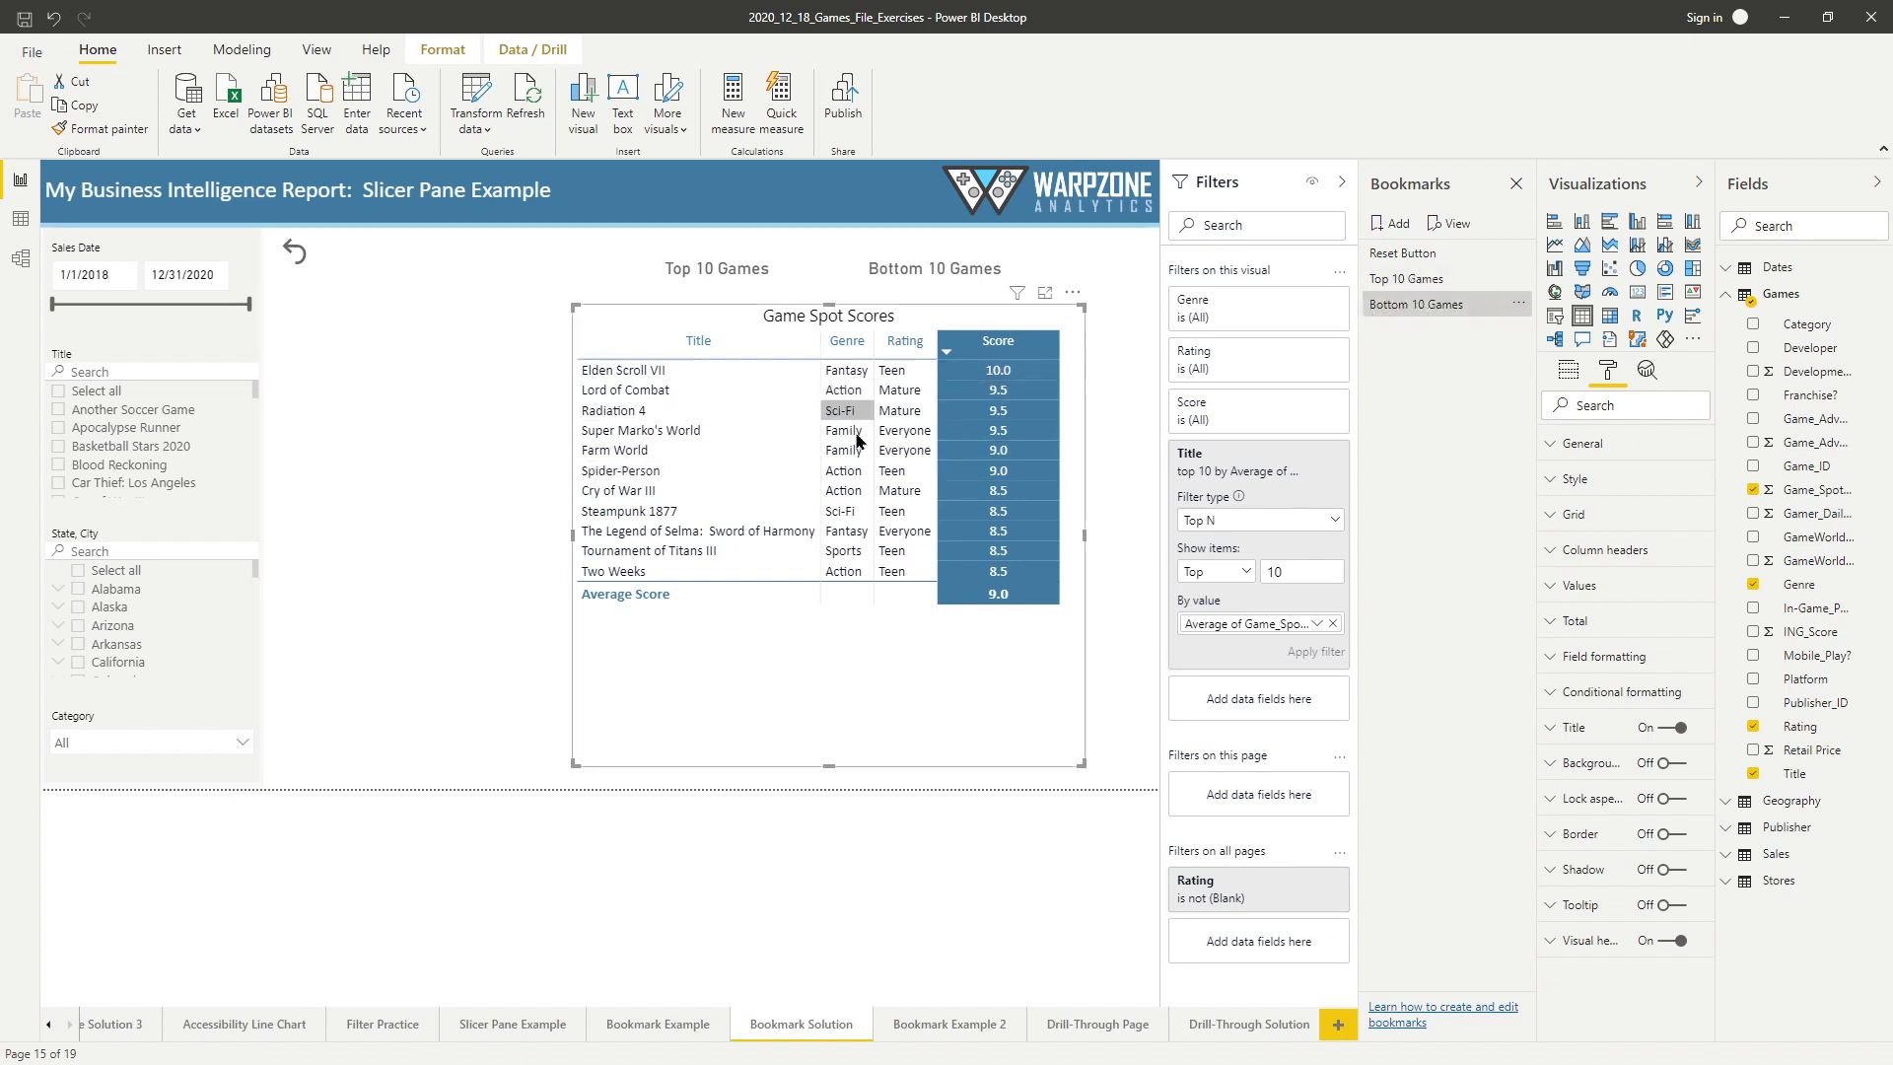
# With the Bottom 10 Games bookmark active, change the table's Title filter to show the bottom 10 items and apply it.
pyautogui.click(1407, 285)
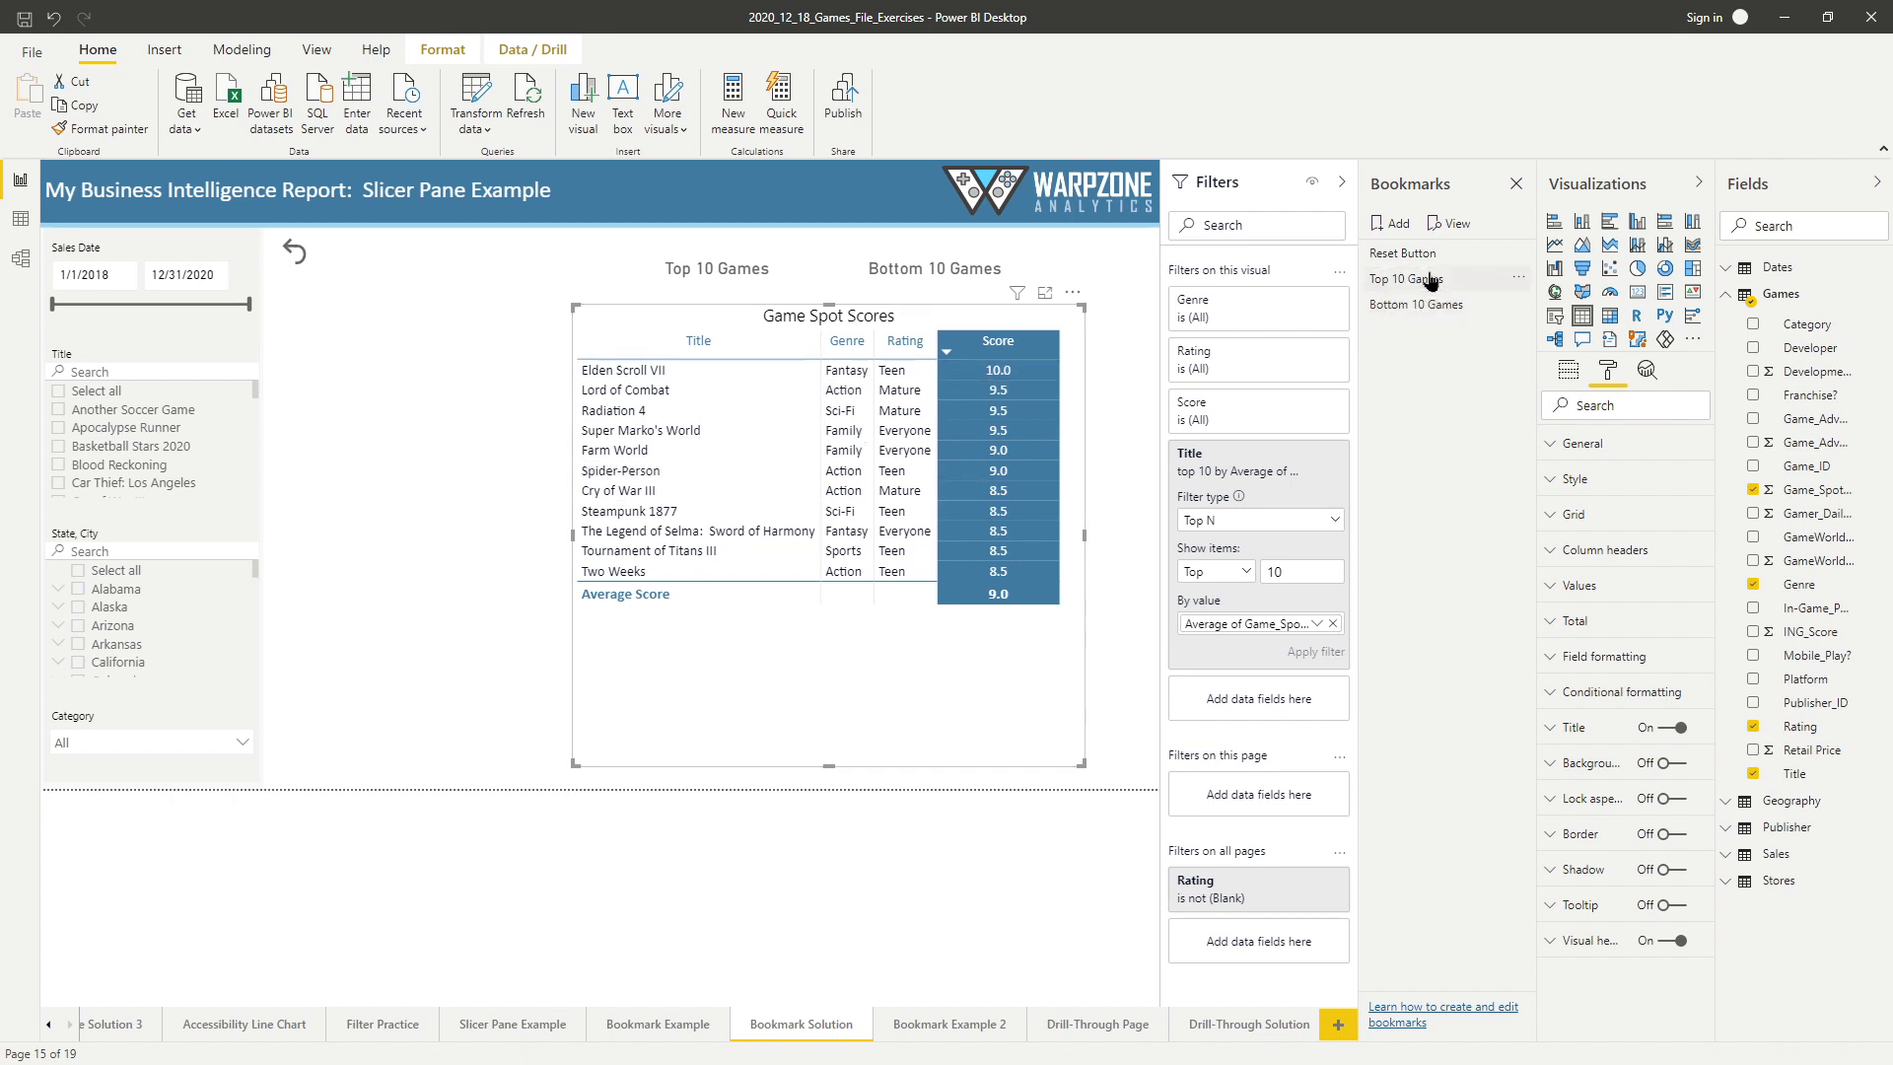
pyautogui.click(1434, 306)
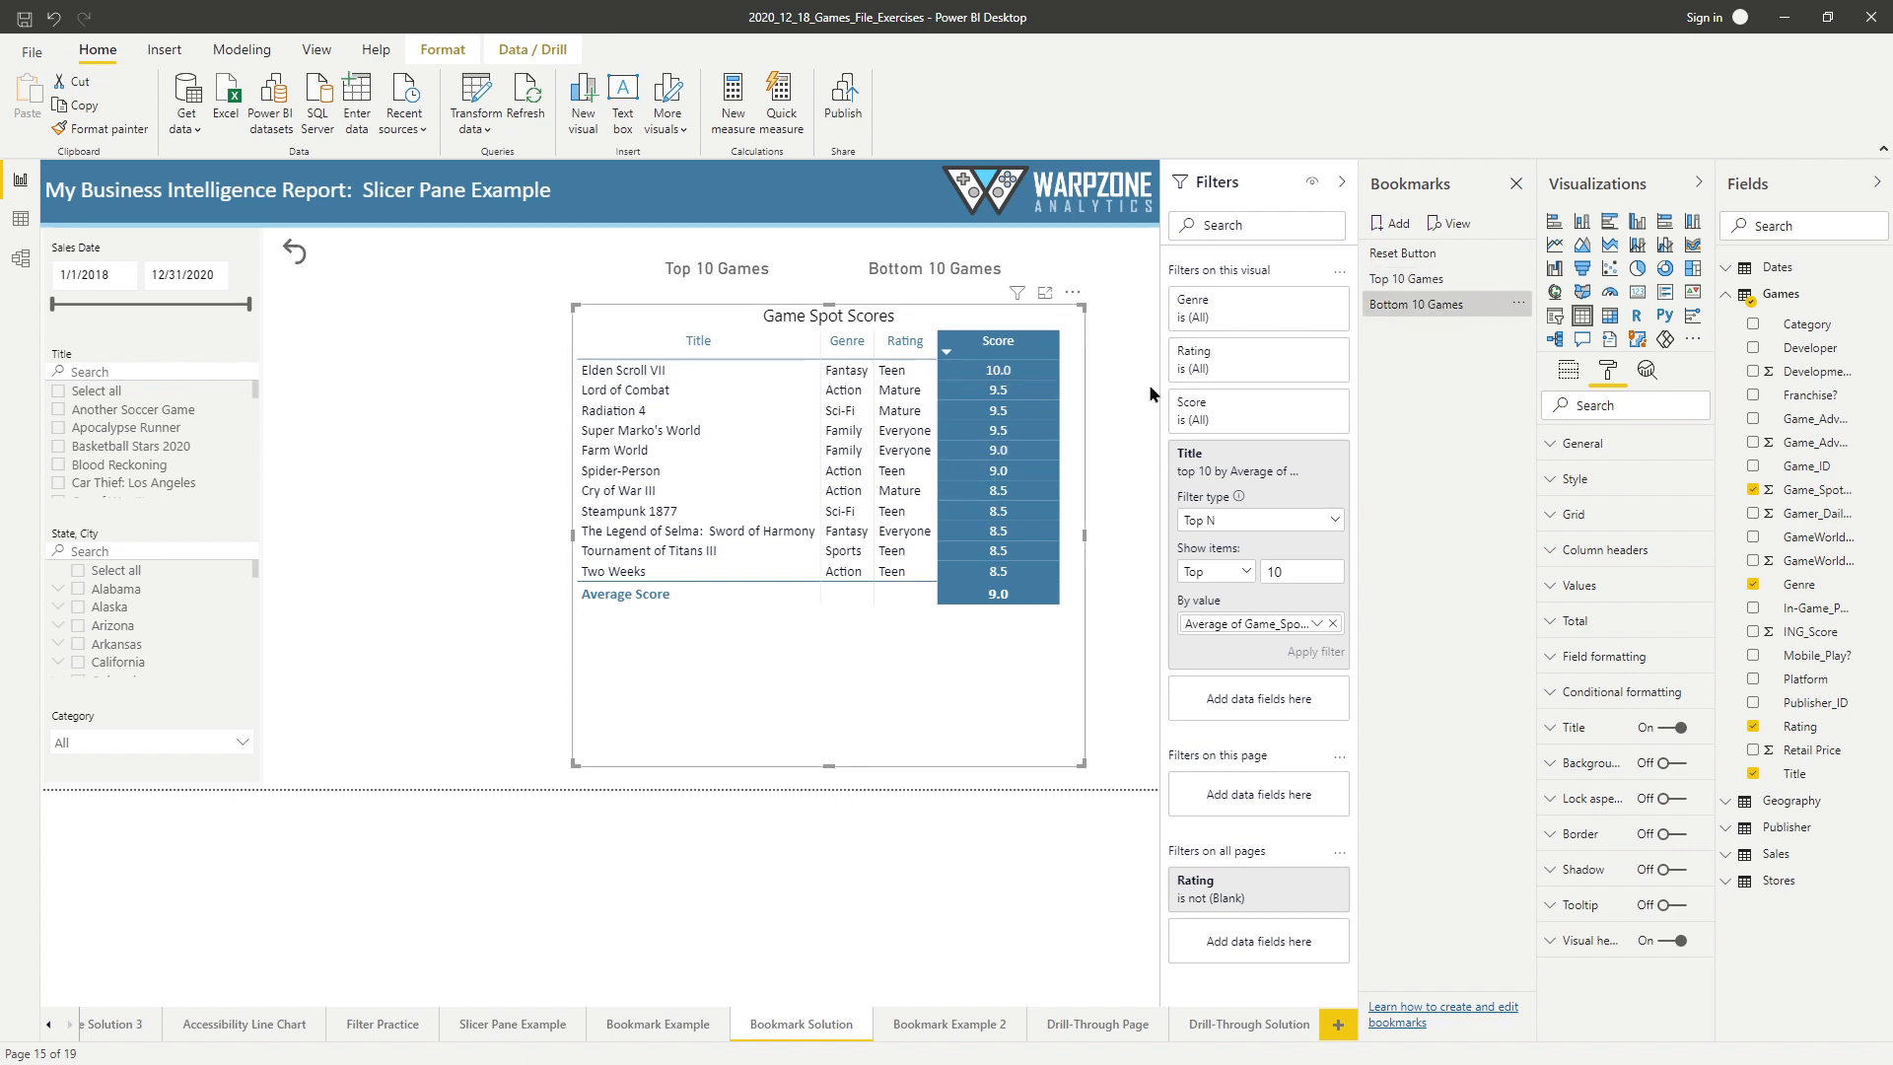
pyautogui.click(1230, 571)
pyautogui.click(1226, 628)
pyautogui.click(1326, 654)
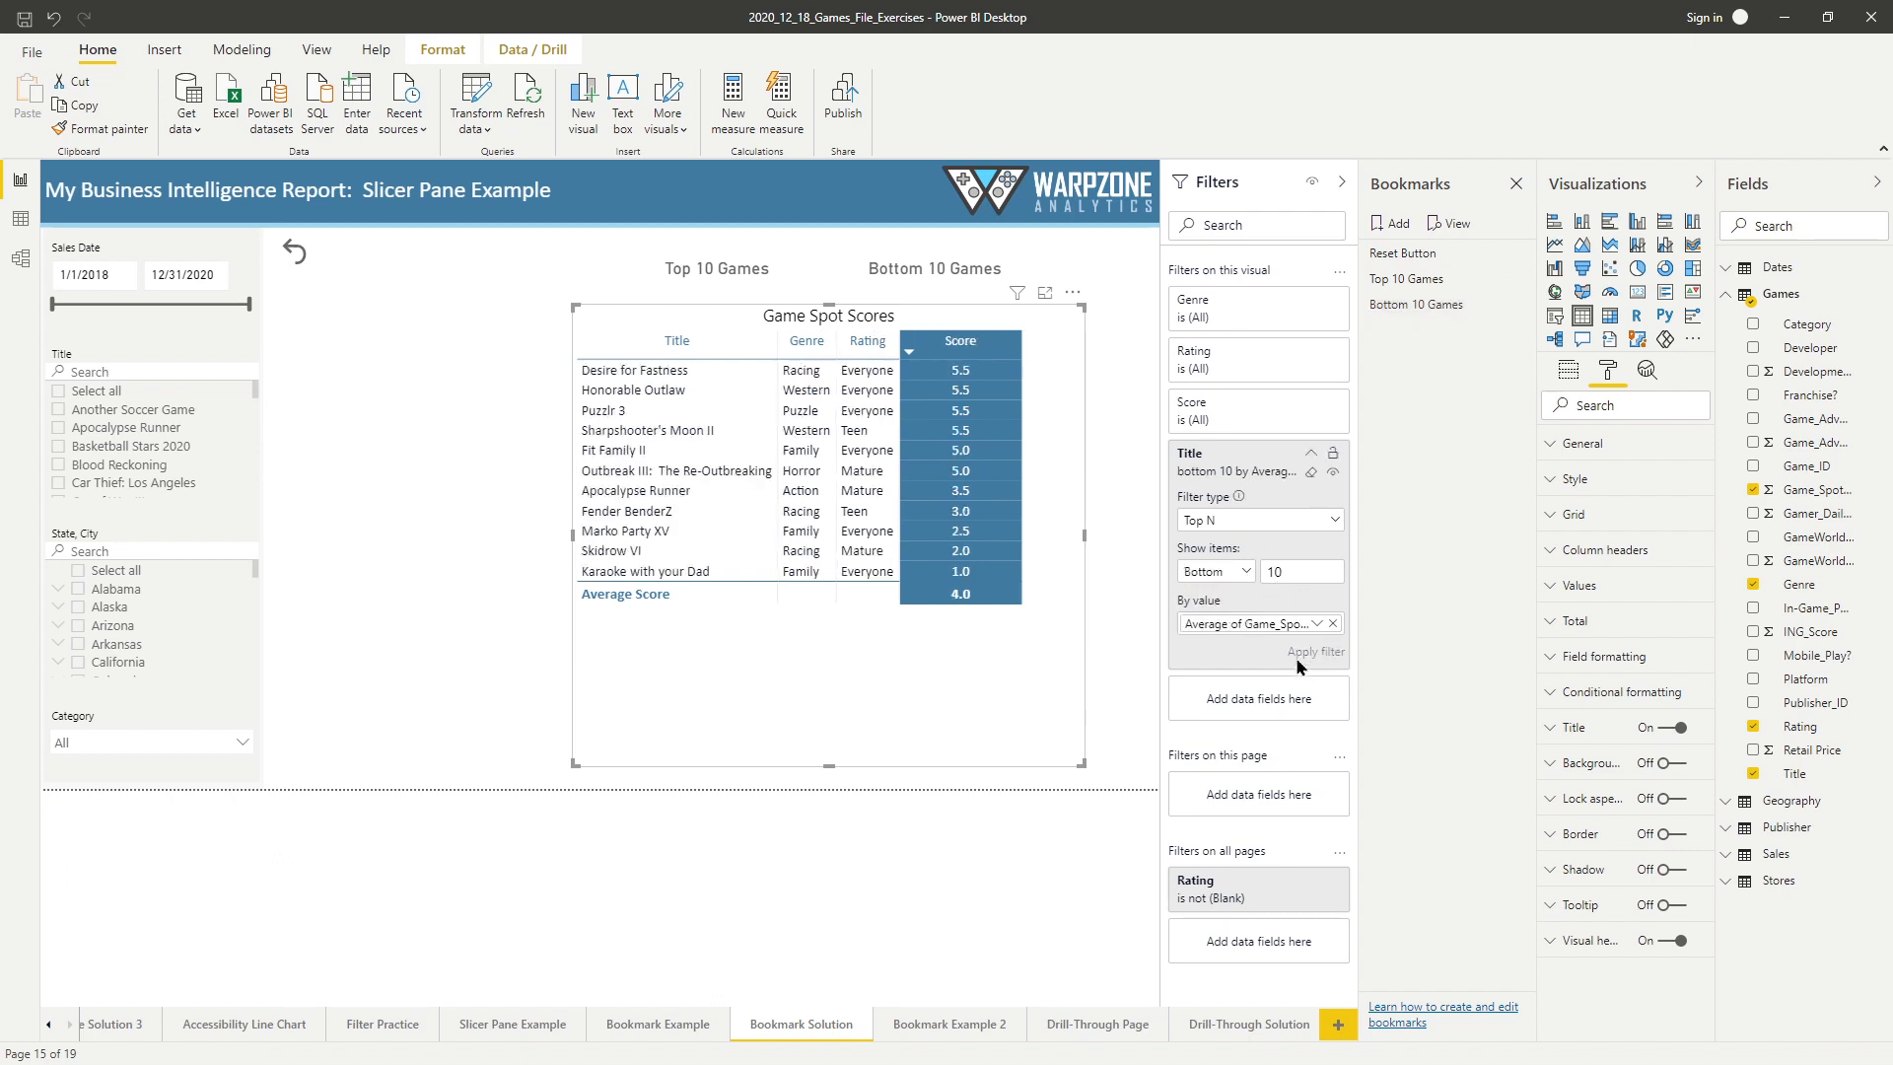
# Sort the table by Score in ascending order and update the Bottom 10 Games bookmark with this view.
pyautogui.click(967, 345)
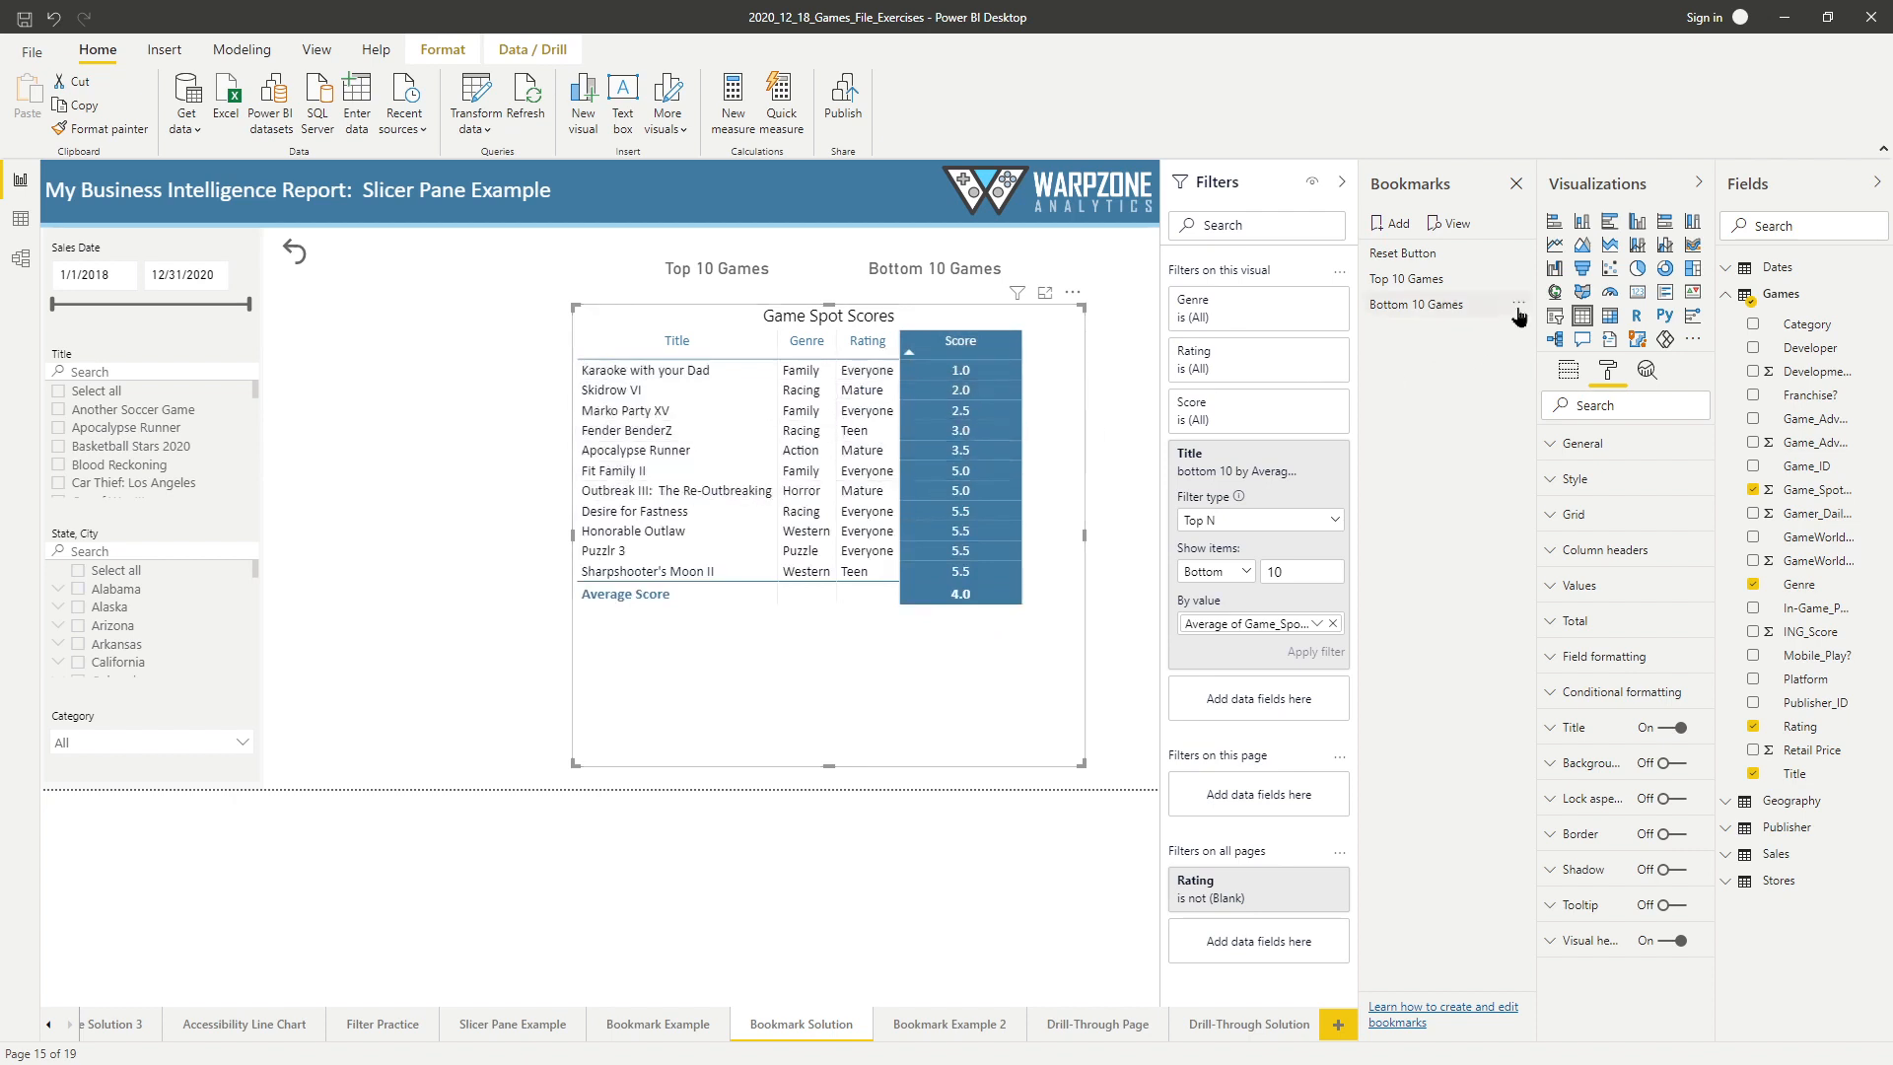
pyautogui.click(1517, 308)
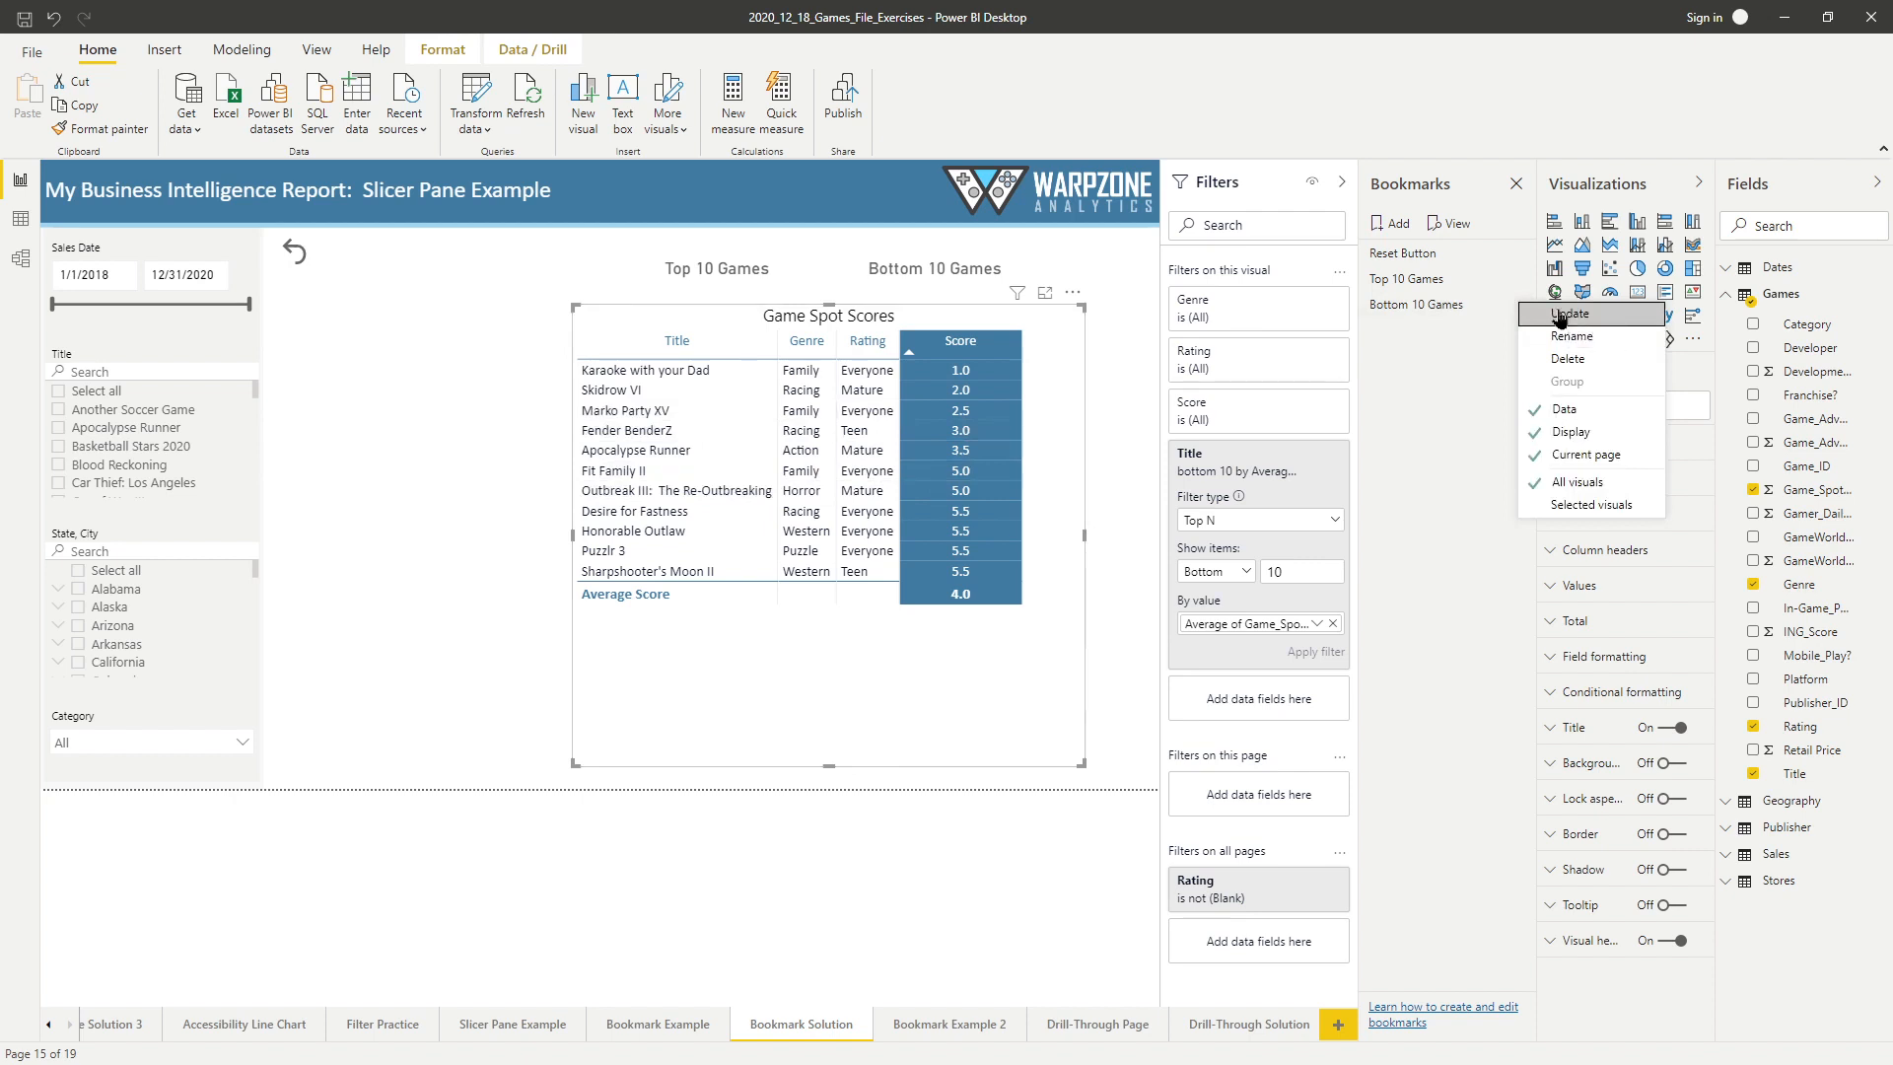
pyautogui.click(1561, 315)
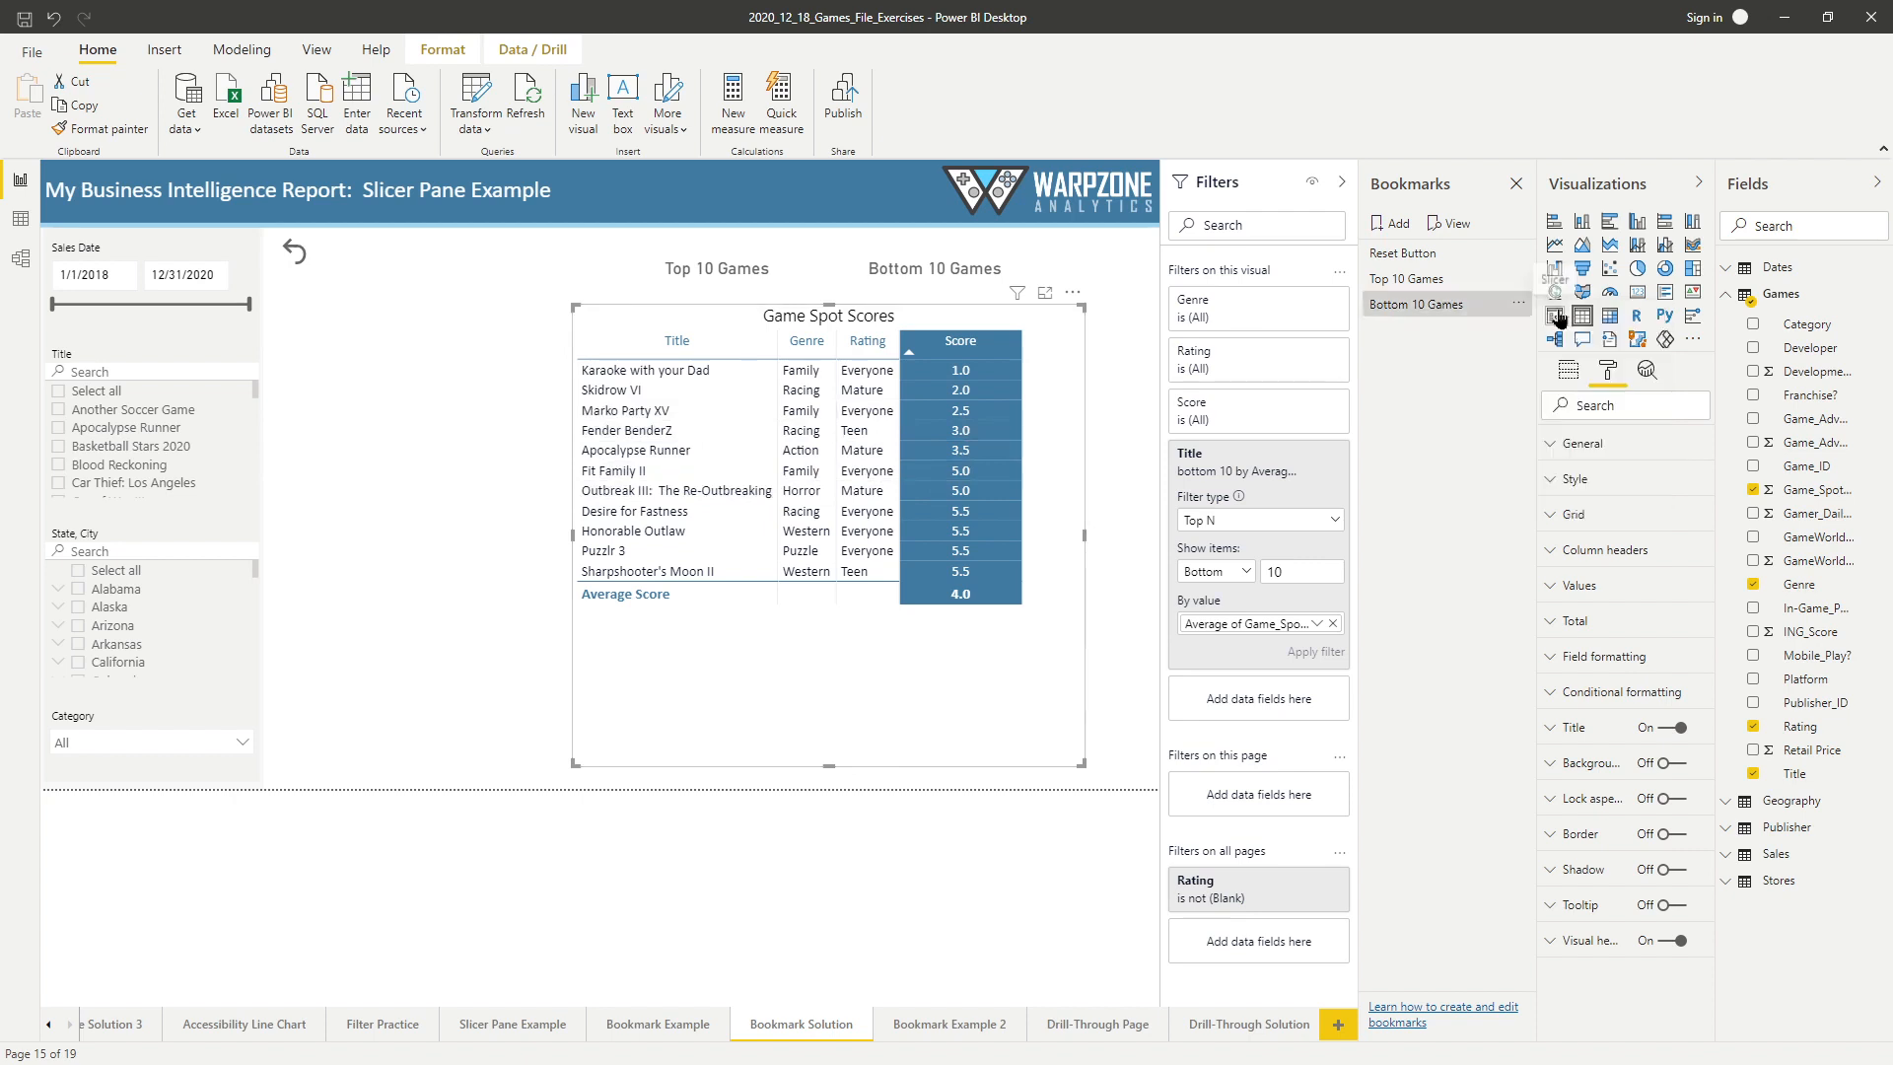
# Assign the Bottom 10 Games bookmark as the action of the Bottom 10 Games button.
pyautogui.click(954, 272)
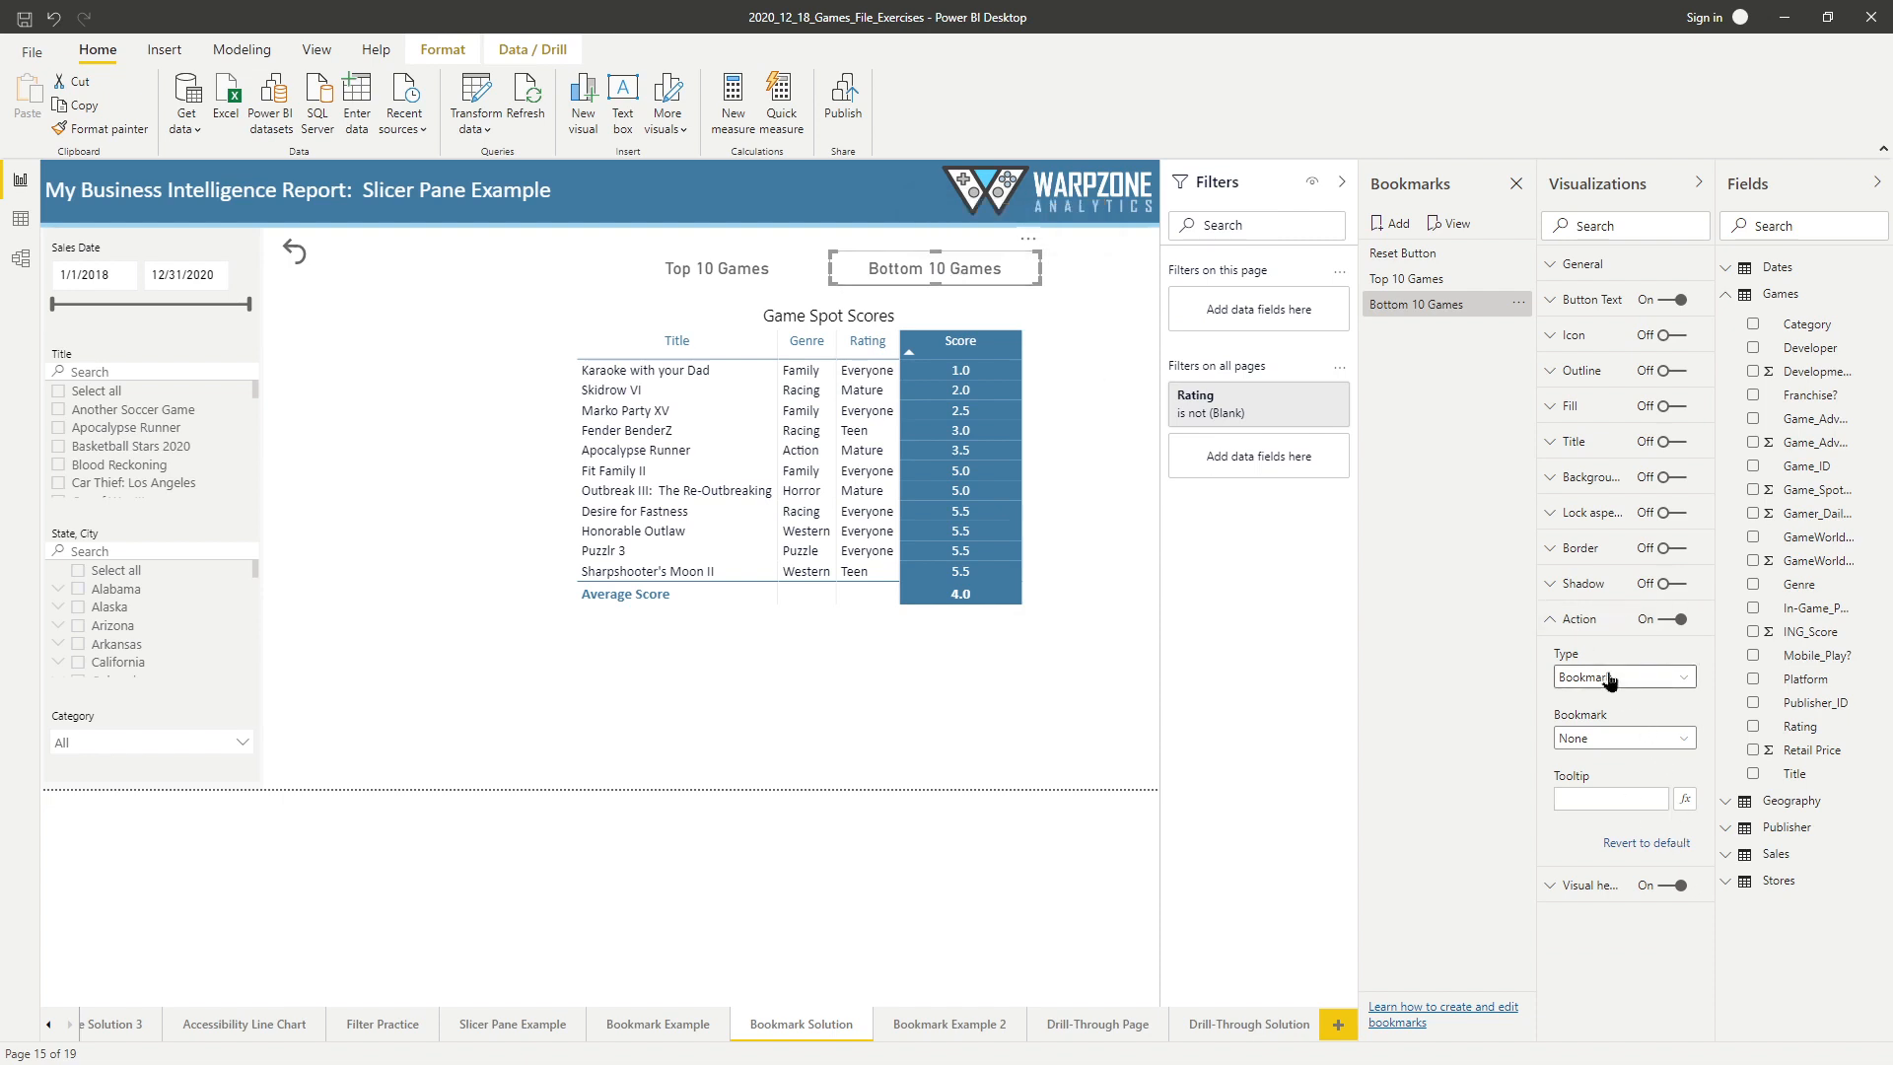
pyautogui.click(1608, 740)
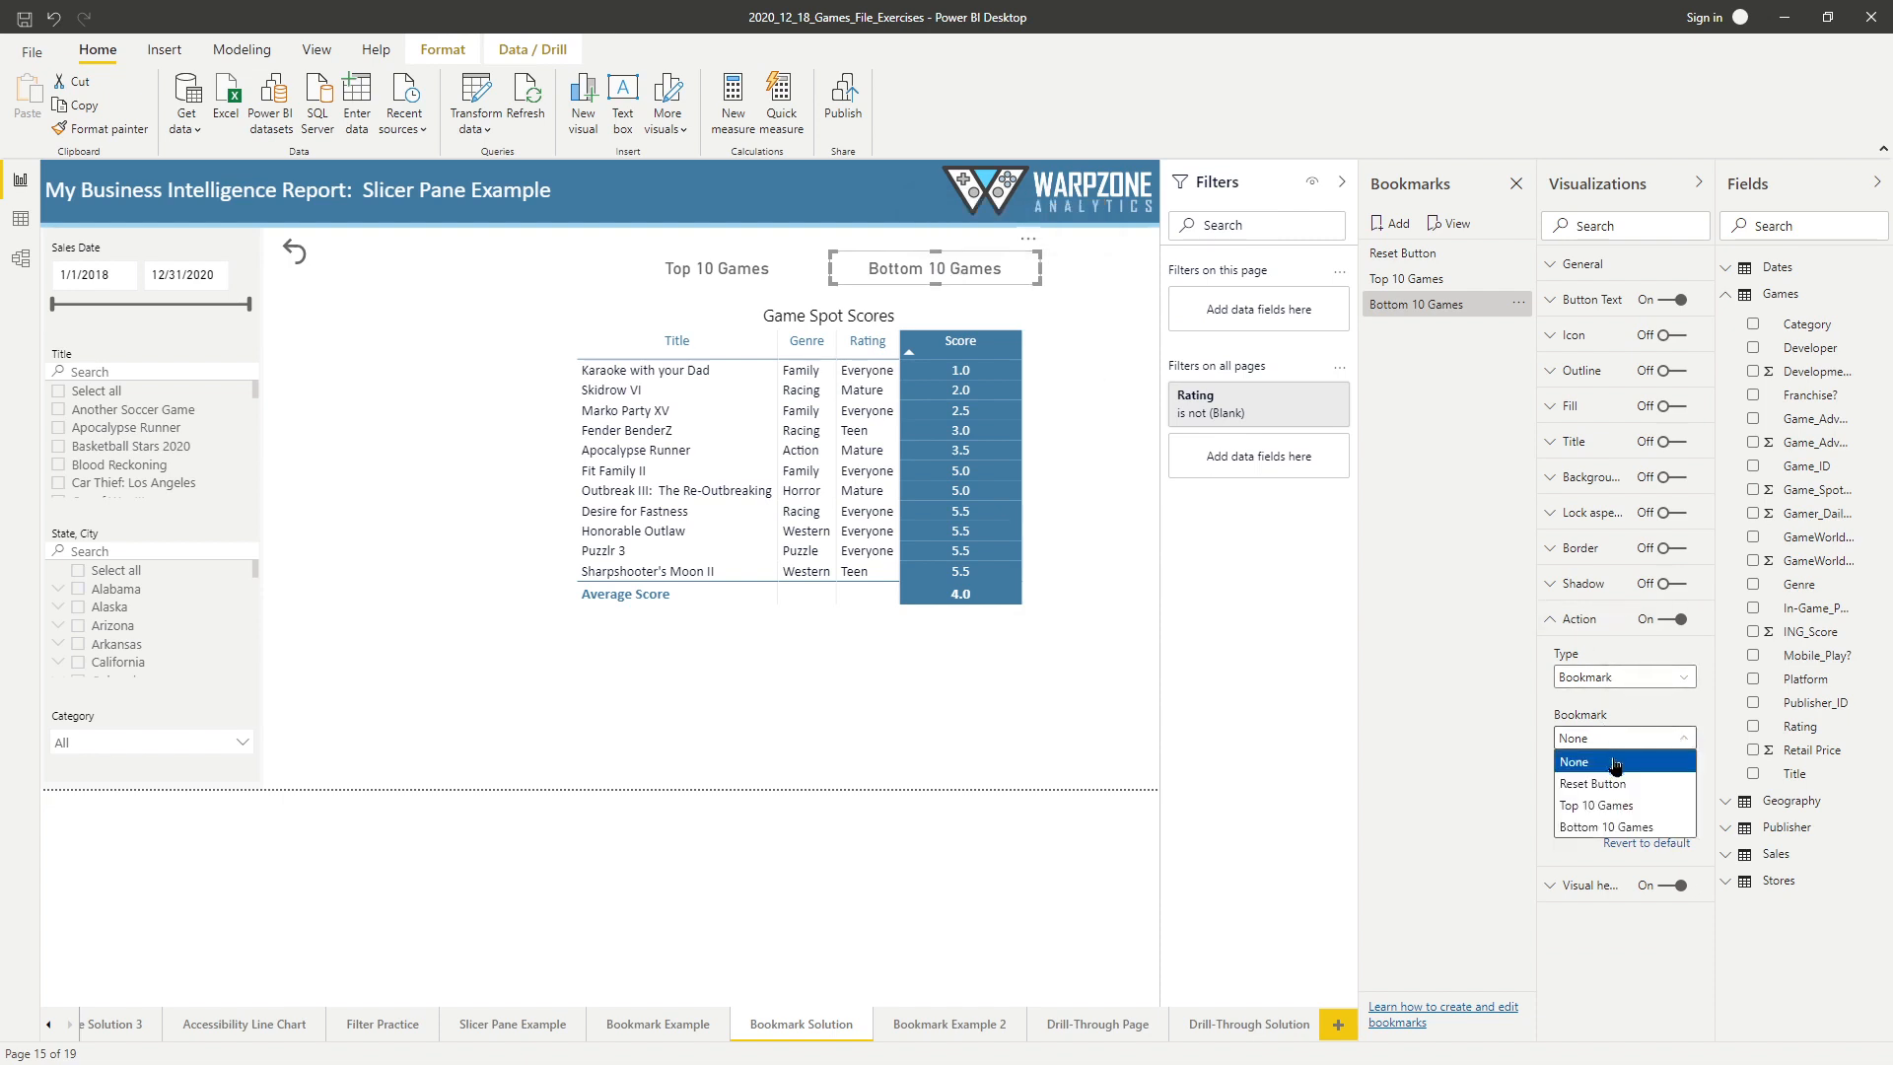
pyautogui.click(1624, 828)
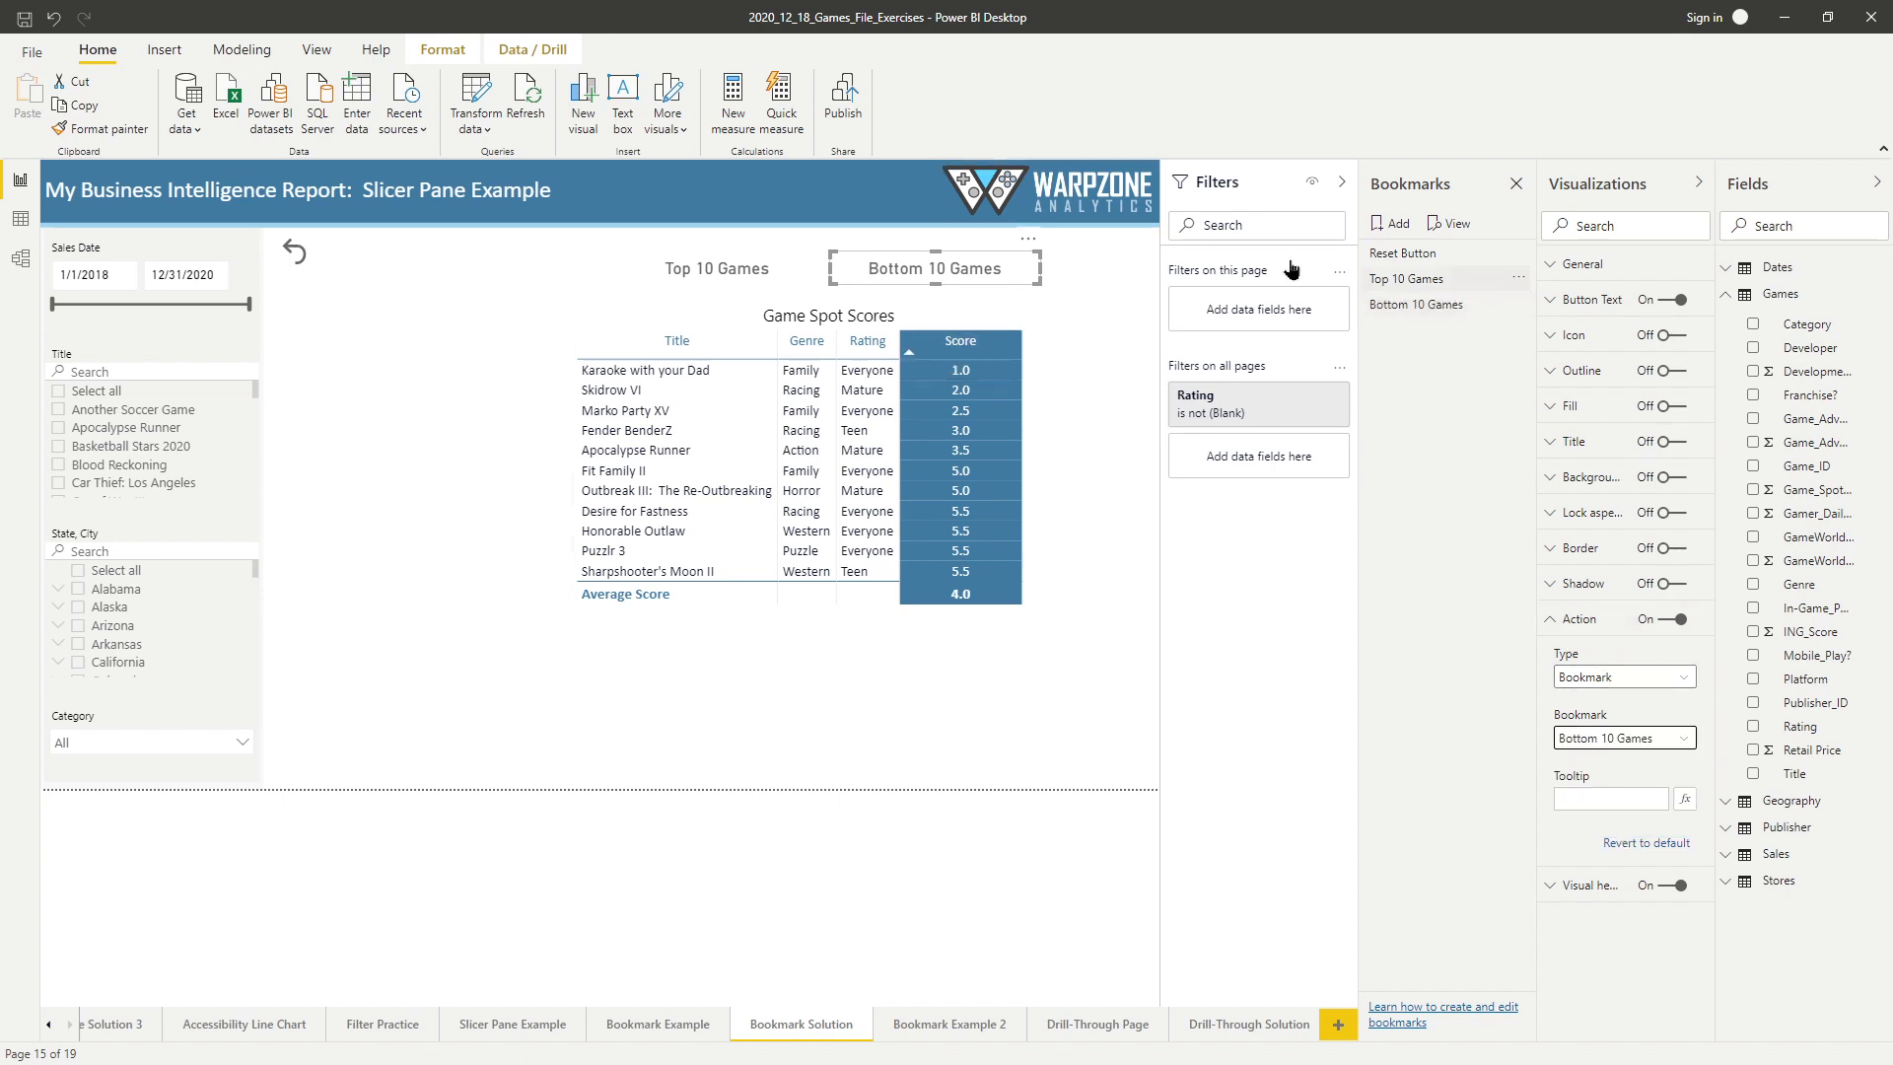
# Test the Top 10 Games and Bottom 10 Games buttons by switching the table between both bookmarked views.
pyautogui.keyDown('ctrl'); pyautogui.click(725, 268); pyautogui.keyUp('ctrl')
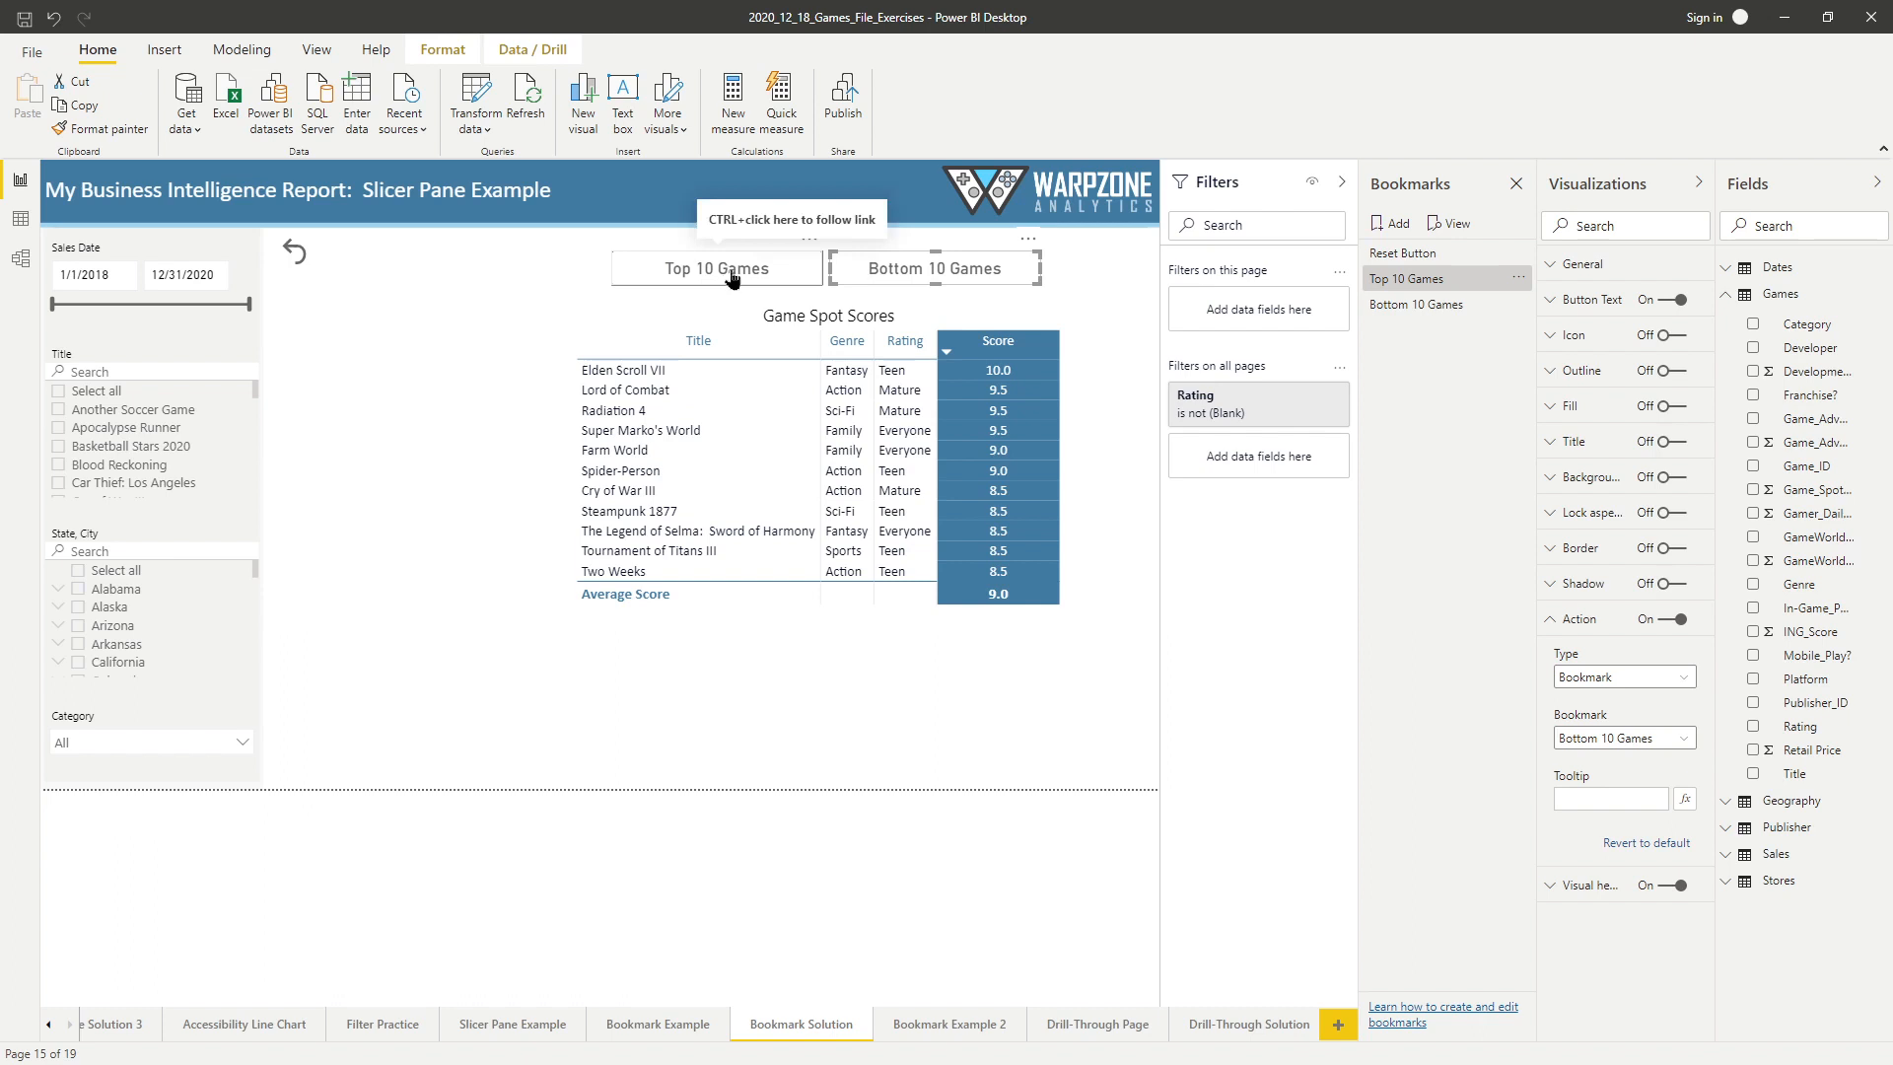
pyautogui.keyDown('ctrl'); pyautogui.click(924, 279); pyautogui.keyUp('ctrl')
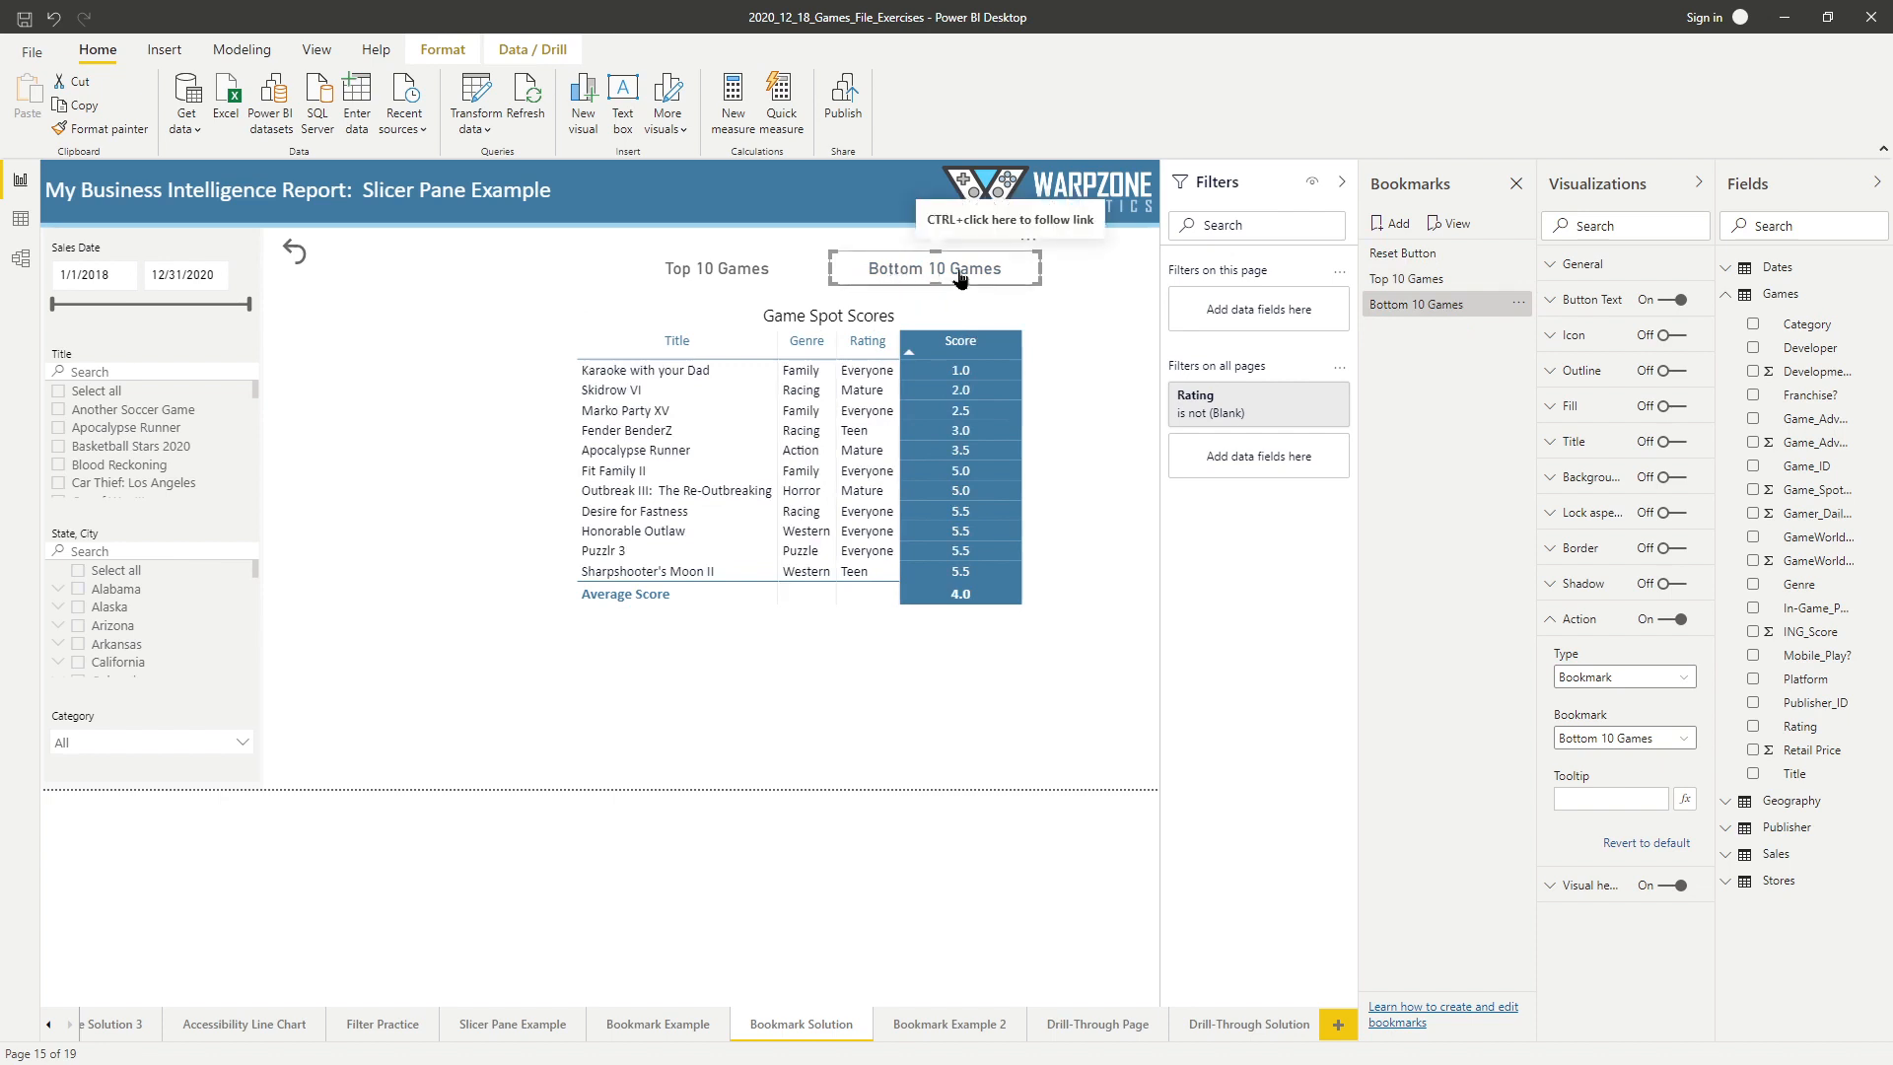
pyautogui.click(1417, 308)
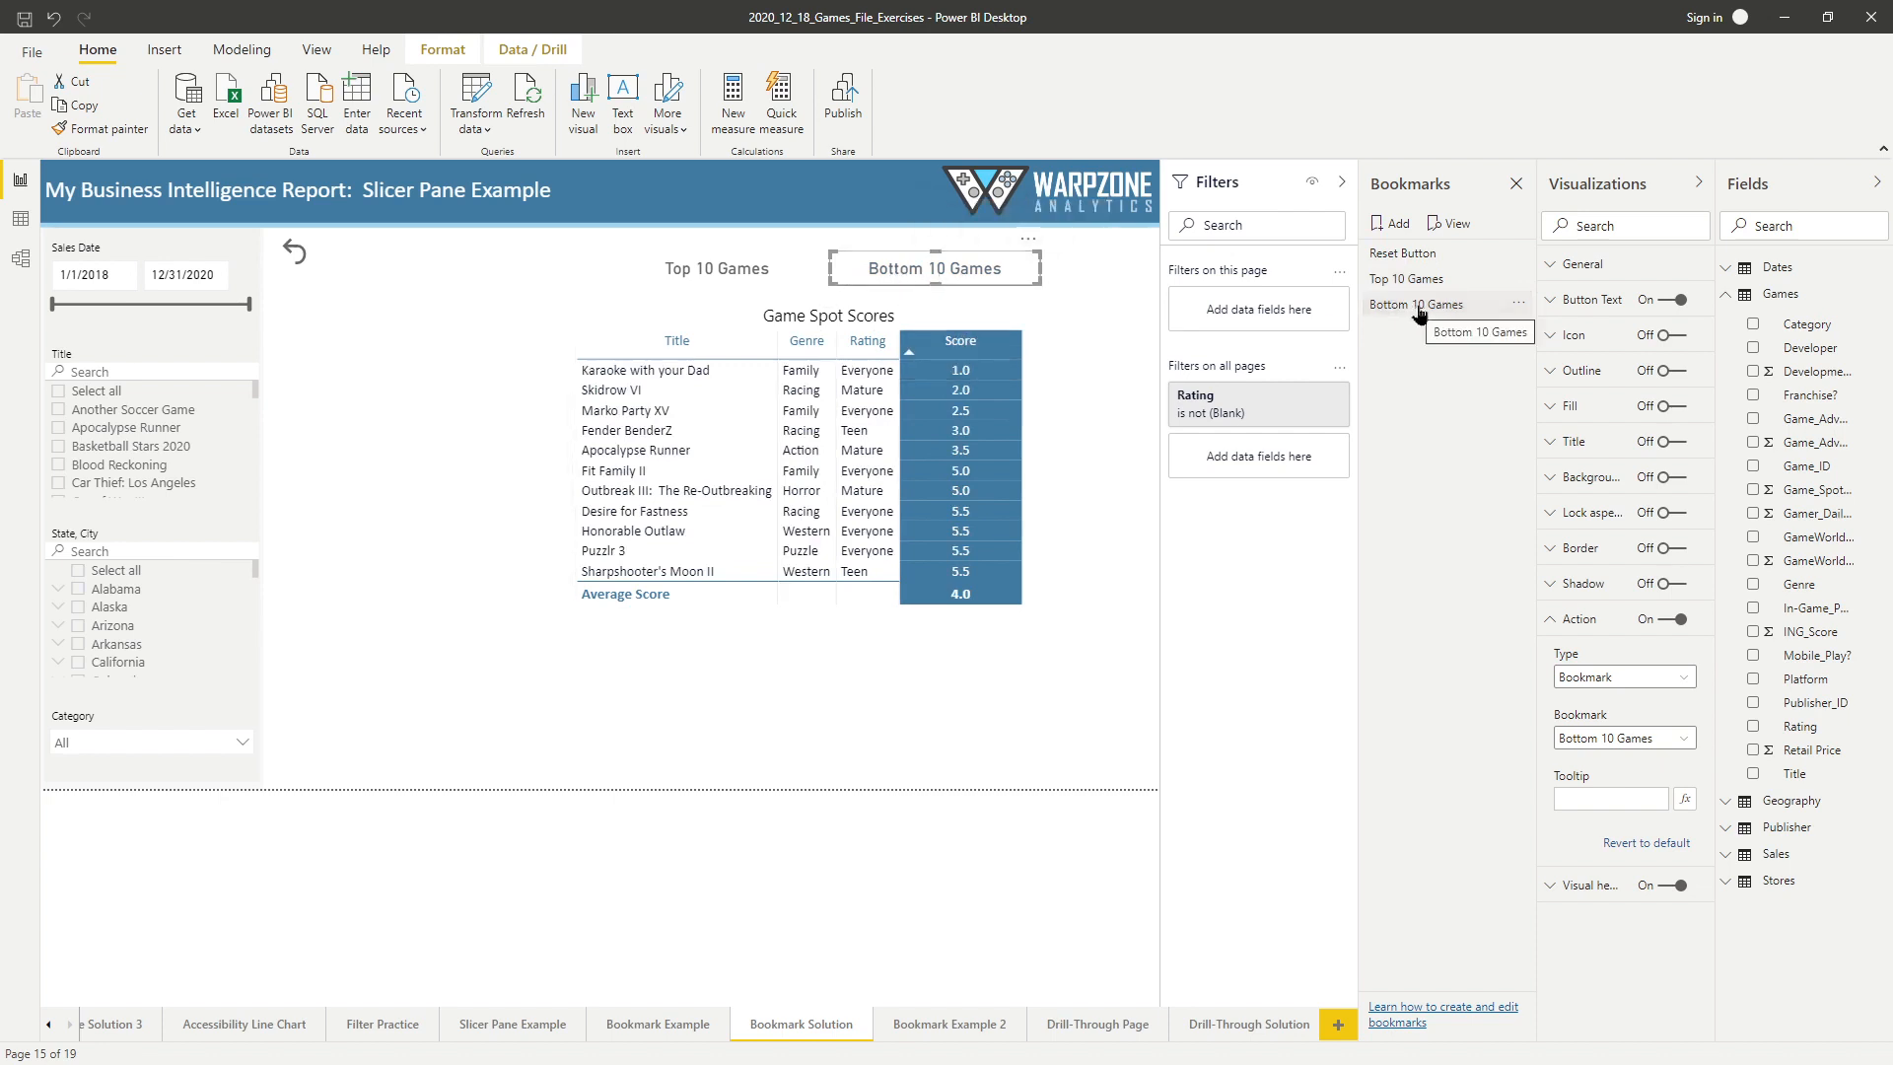
pyautogui.keyDown('ctrl'); pyautogui.click(737, 274); pyautogui.keyUp('ctrl')
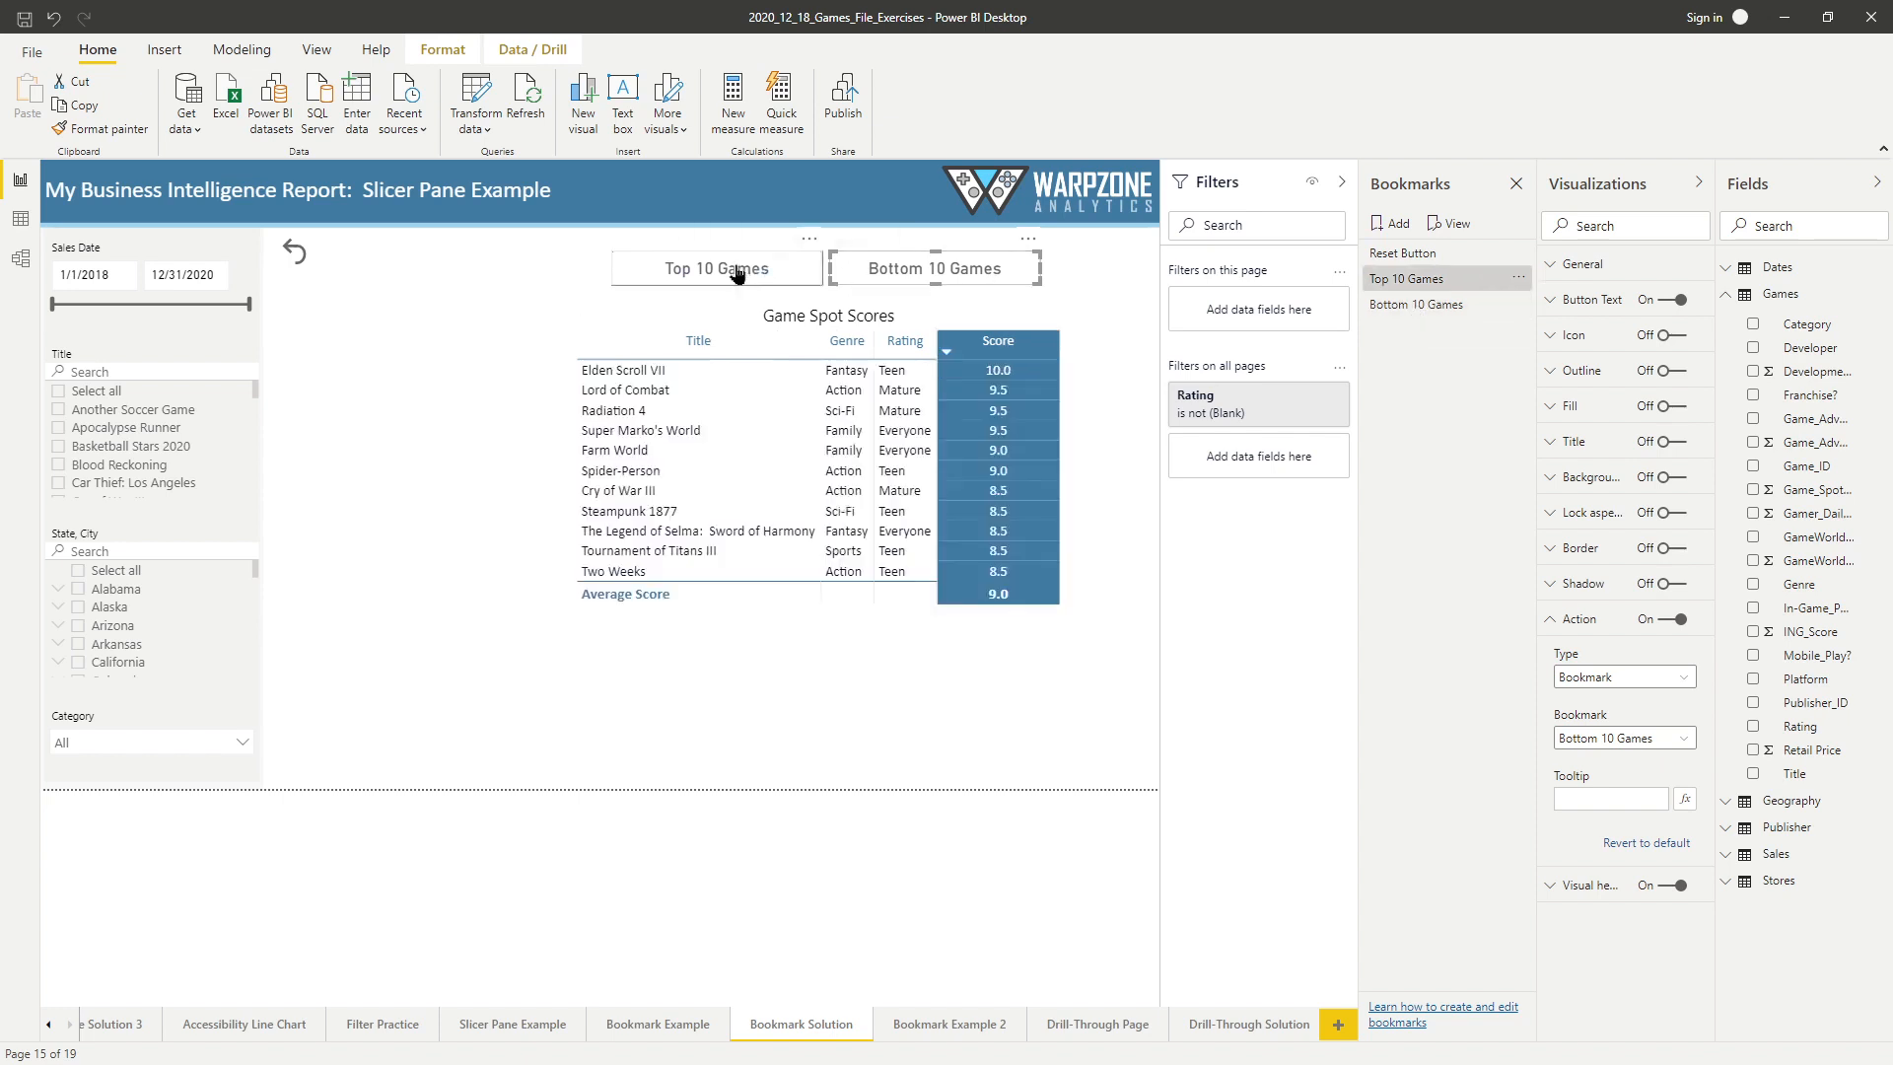
pyautogui.keyDown('ctrl'); pyautogui.click(921, 274); pyautogui.keyUp('ctrl')
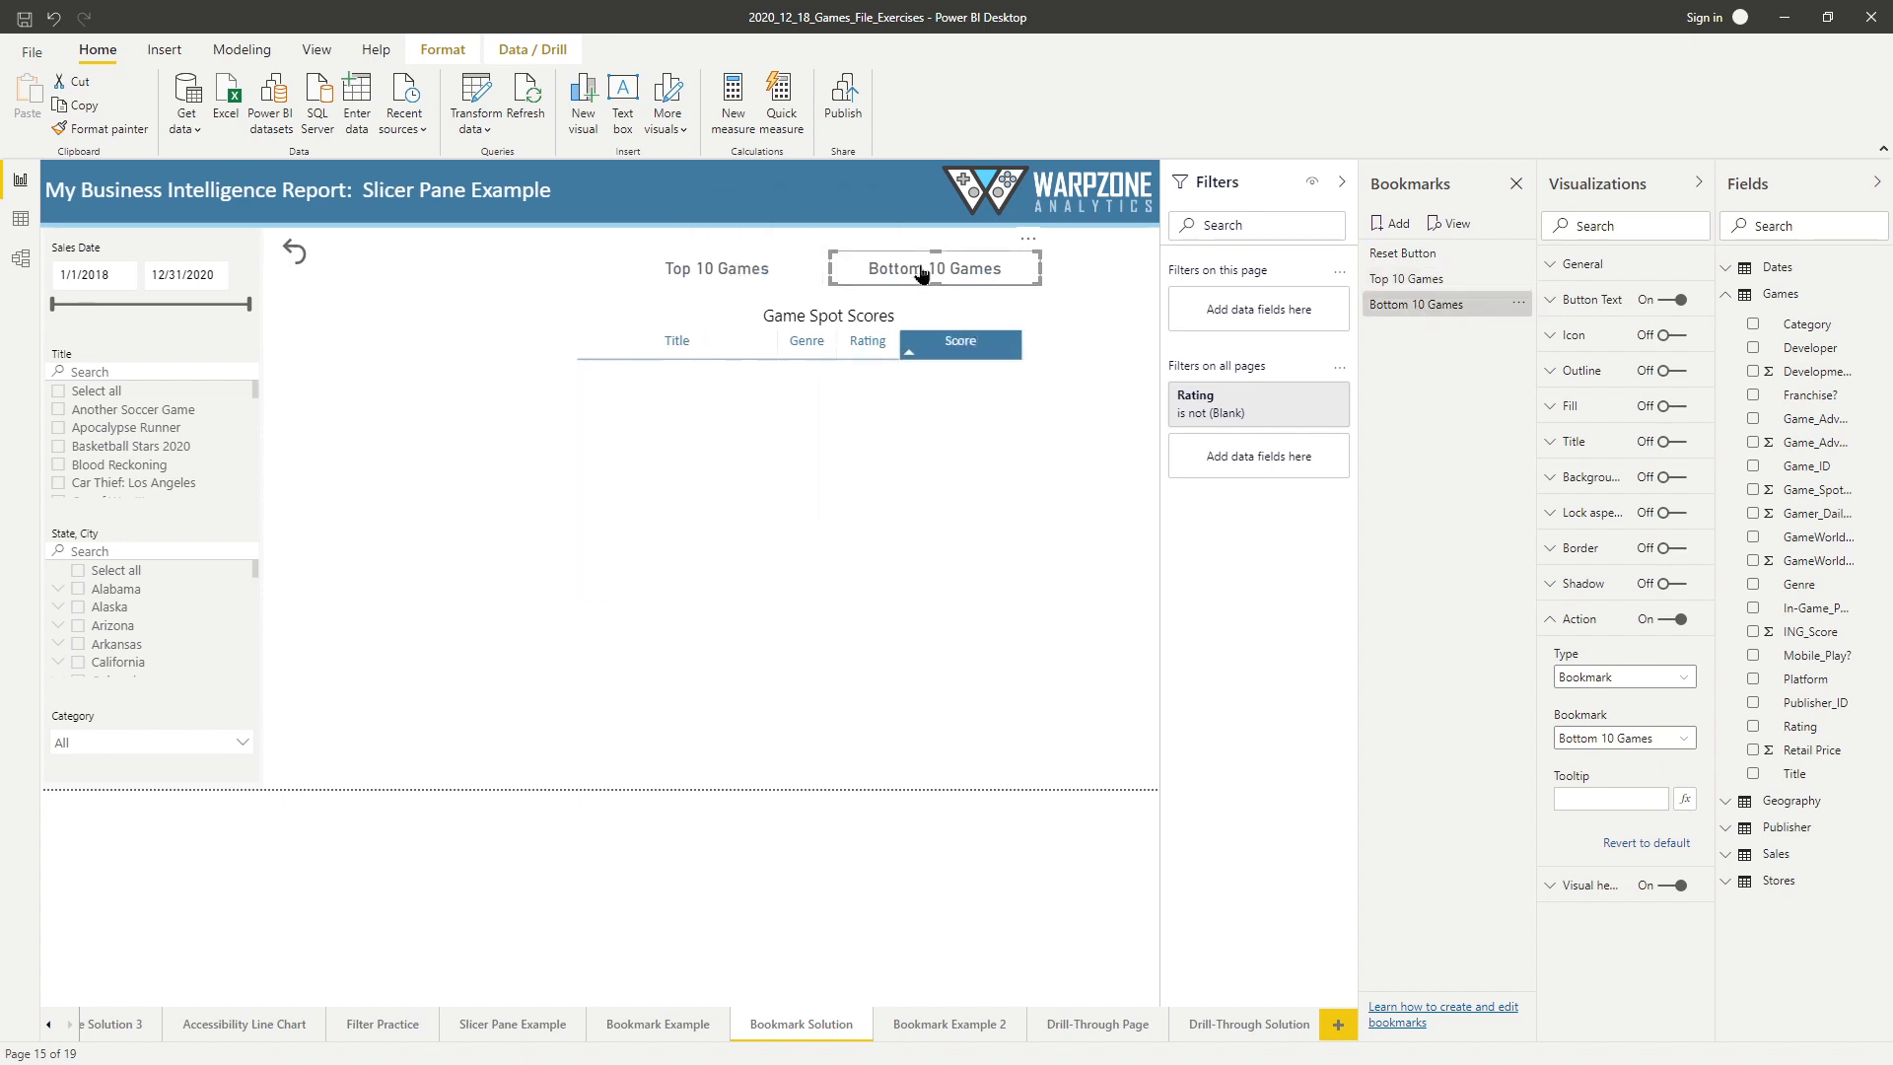
pyautogui.keyDown('ctrl'); pyautogui.click(762, 271); pyautogui.keyUp('ctrl')
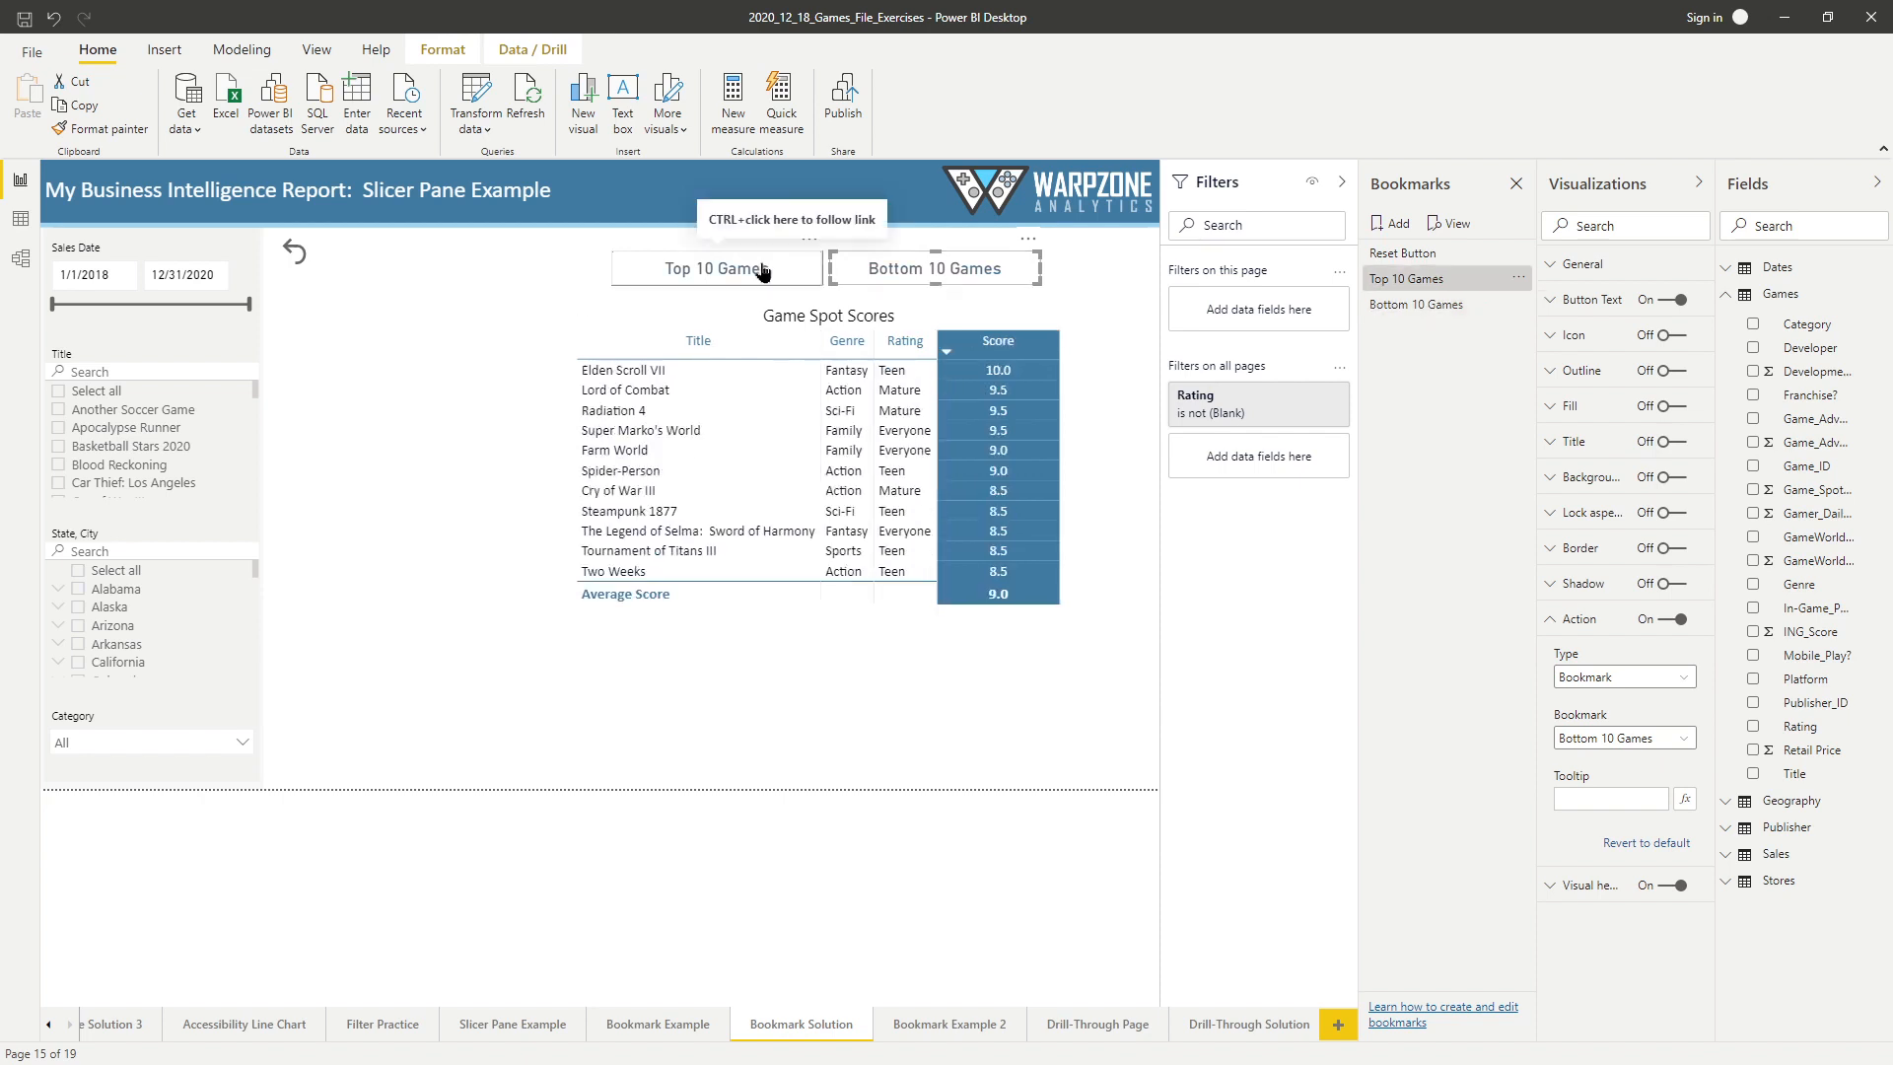